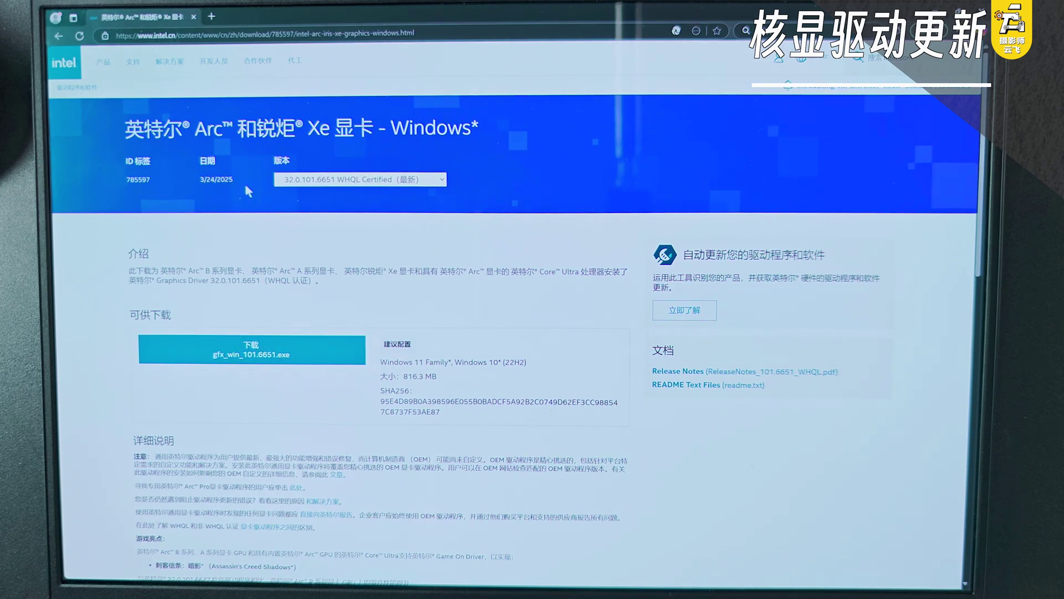
# Download the Intel graphics driver gfx_win_101.6651.exe, launch it from its download folder and close the folder window.
pyautogui.click(273, 353)
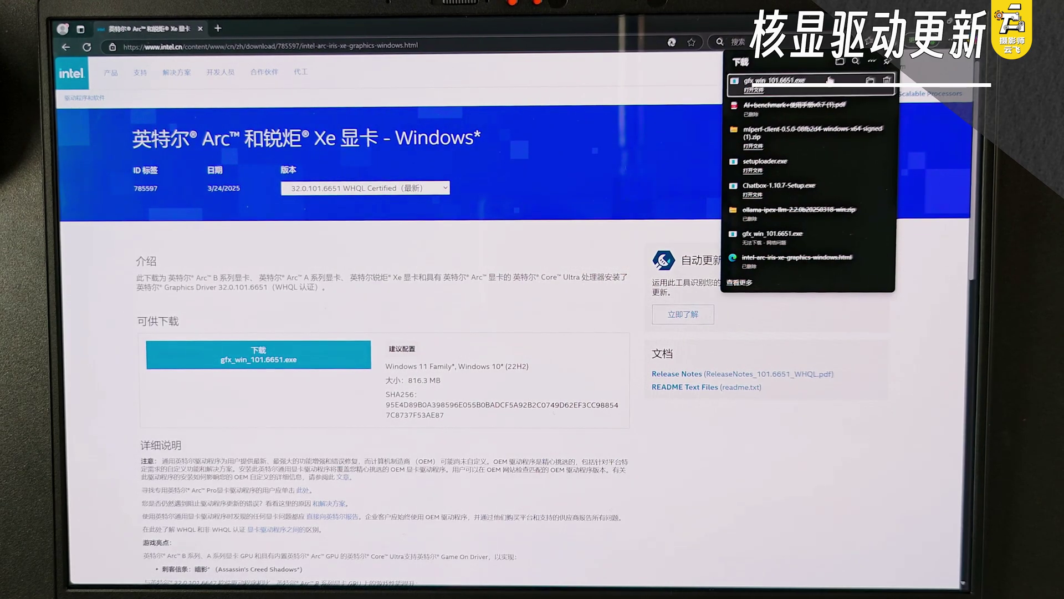
pyautogui.click(869, 80)
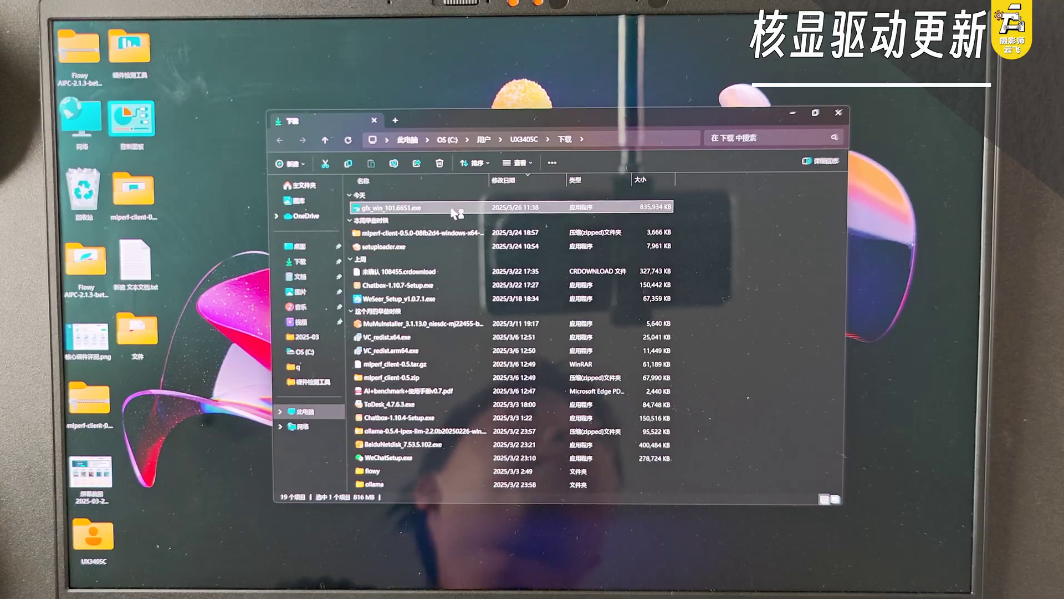
pyautogui.doubleClick(452, 212)
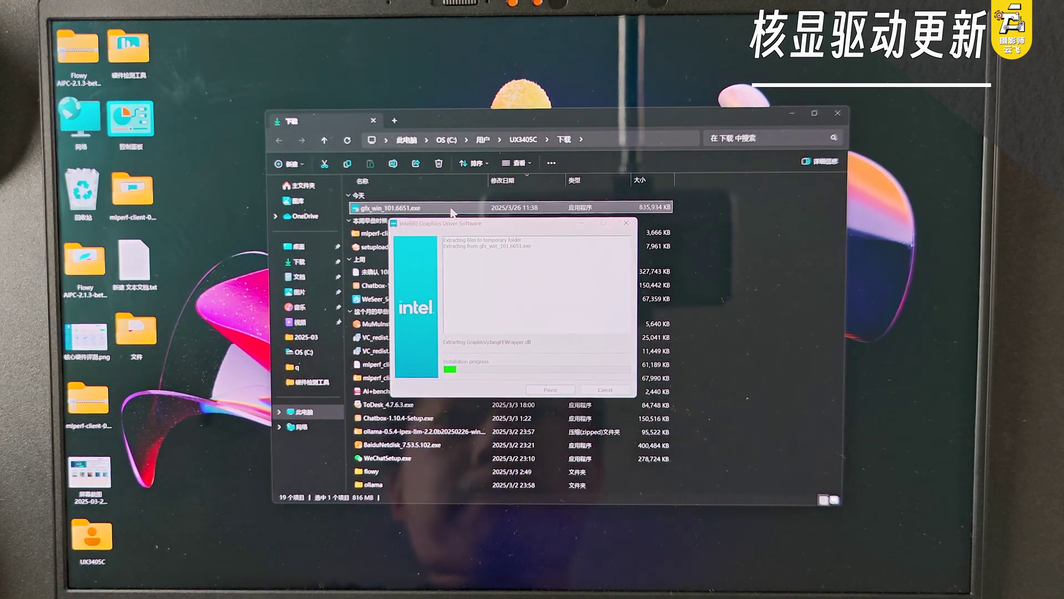
pyautogui.click(837, 113)
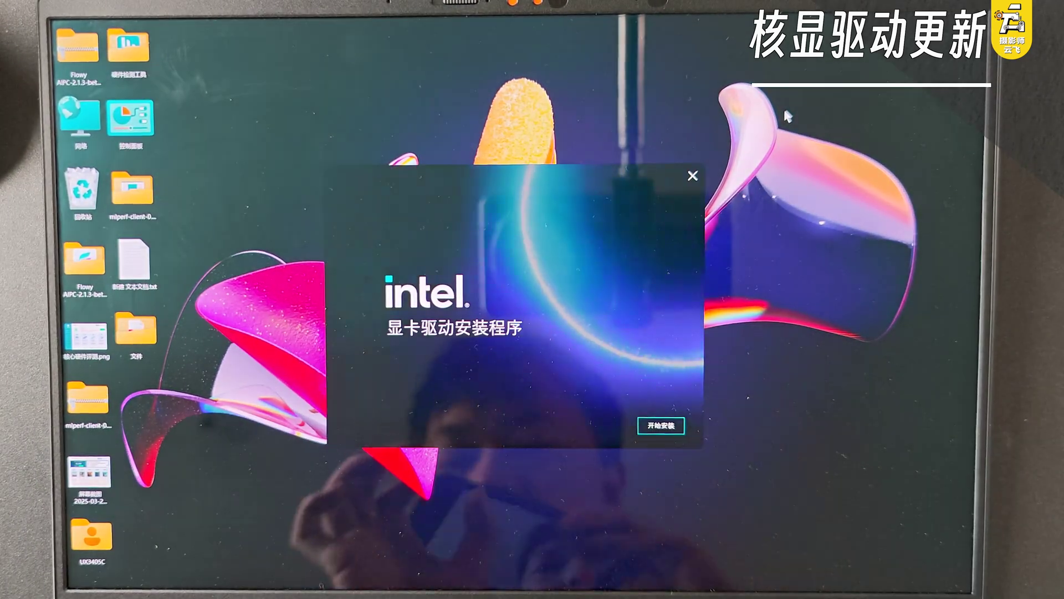
# Install the Intel graphics driver with the default components and restart the system to apply it.
pyautogui.click(654, 431)
pyautogui.click(654, 429)
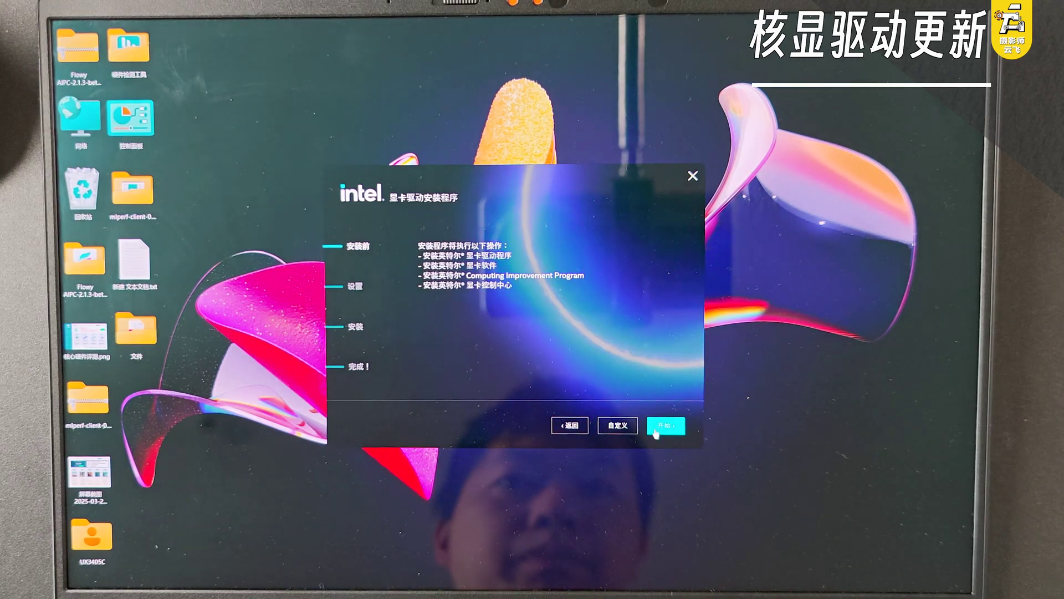
pyautogui.click(654, 429)
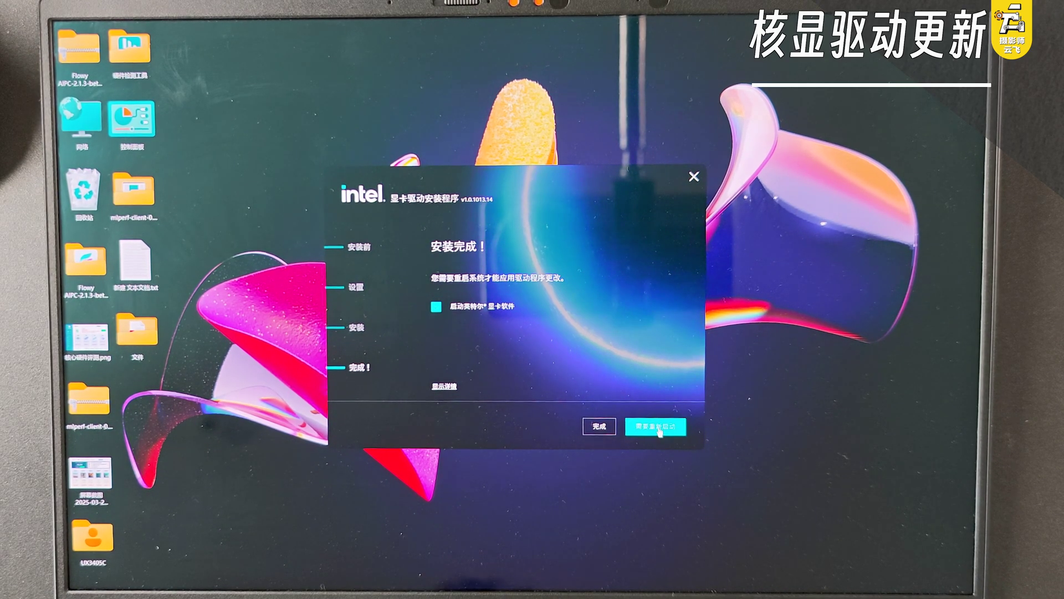
pyautogui.click(658, 426)
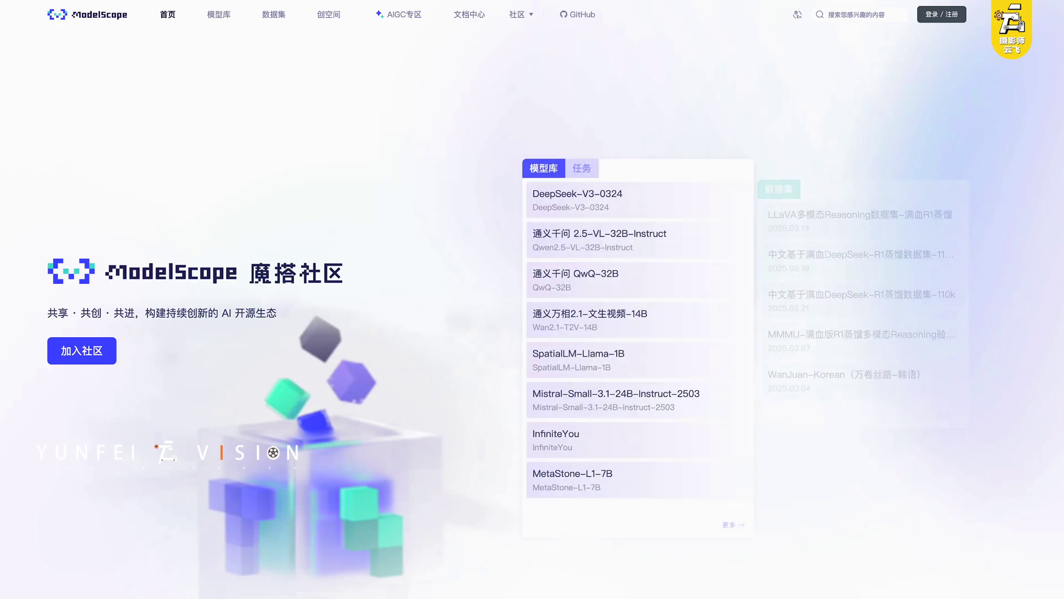
# Look through the ModelScope model library and the Windows, Linux and troubleshooting sections of the Ollama 英特尔优化版 guide.
pyautogui.click(219, 15)
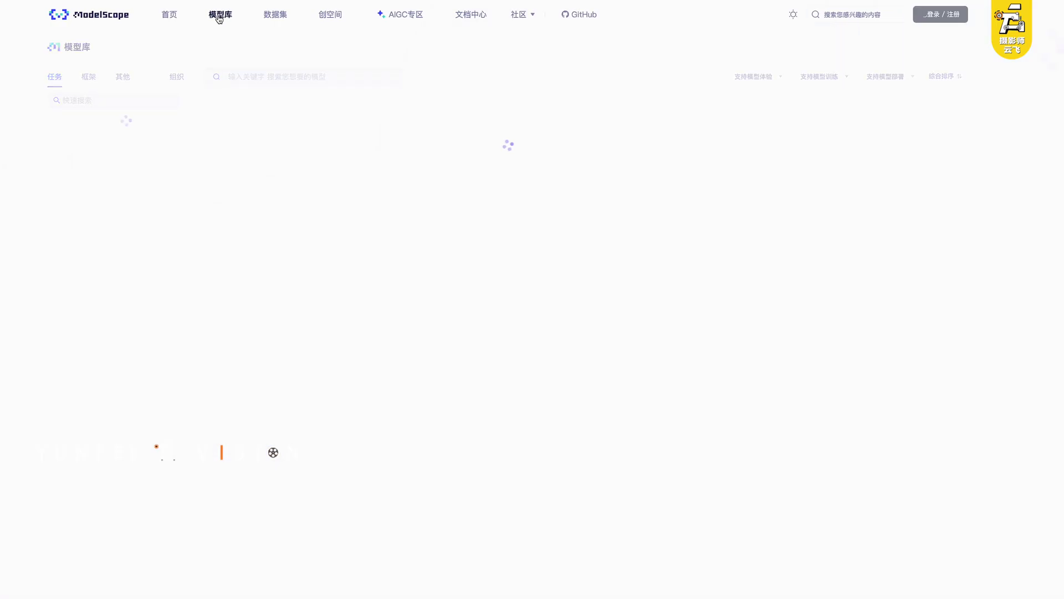
pyautogui.click(276, 15)
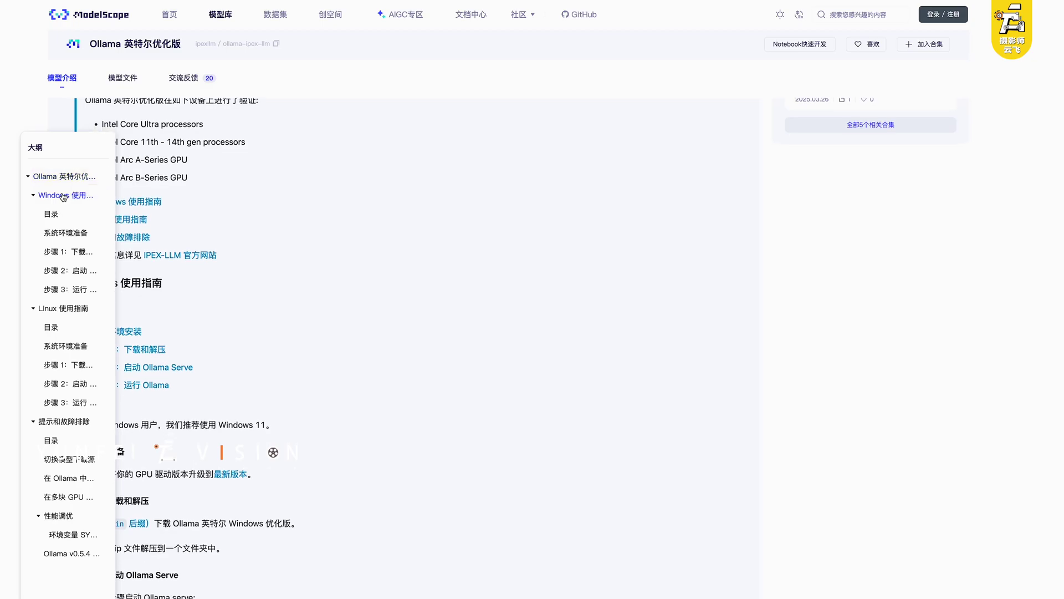
pyautogui.click(65, 233)
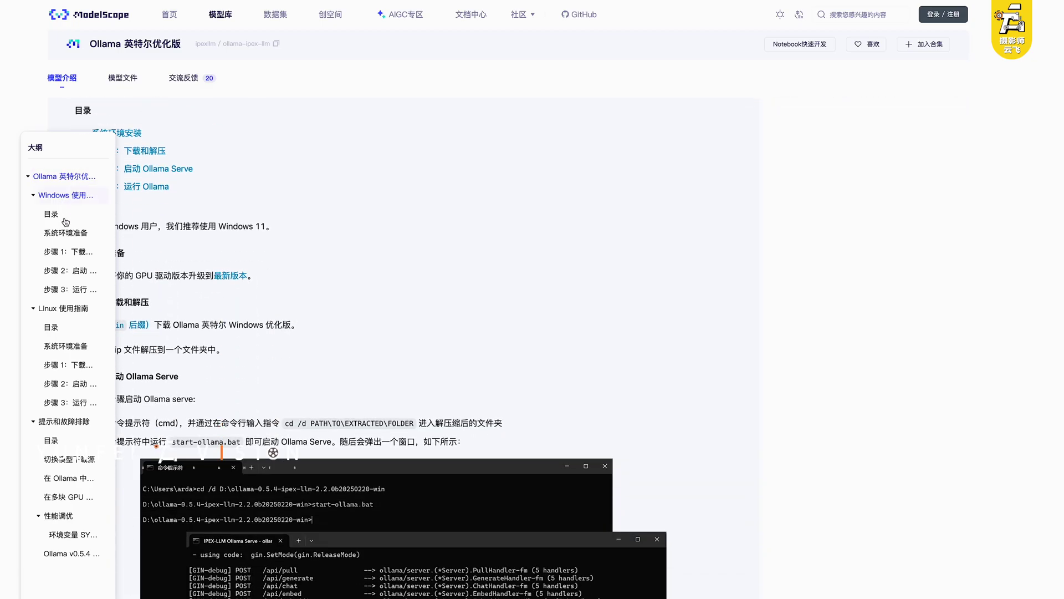
pyautogui.click(59, 306)
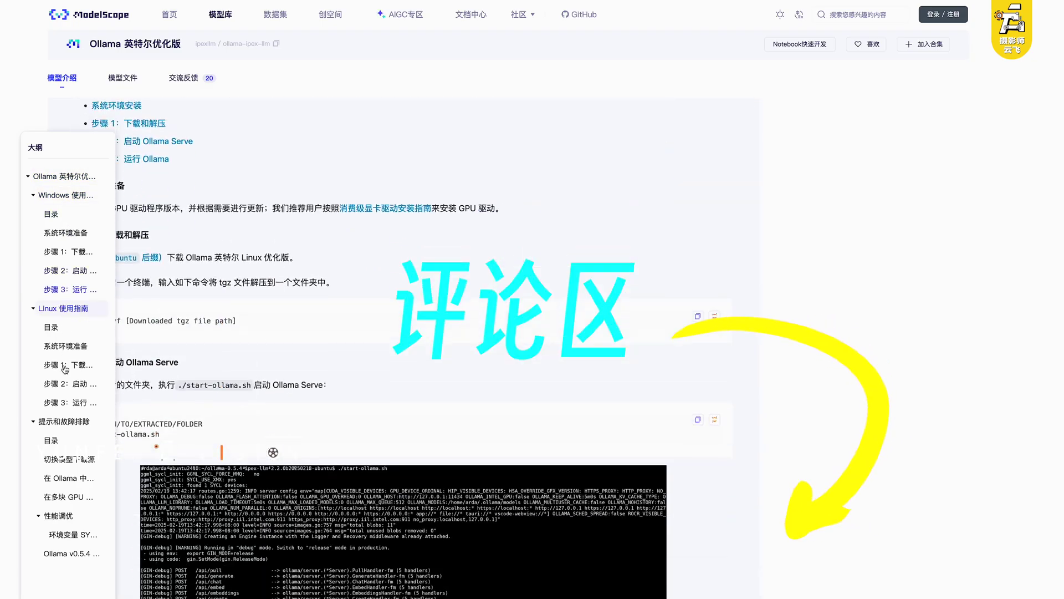
pyautogui.click(63, 422)
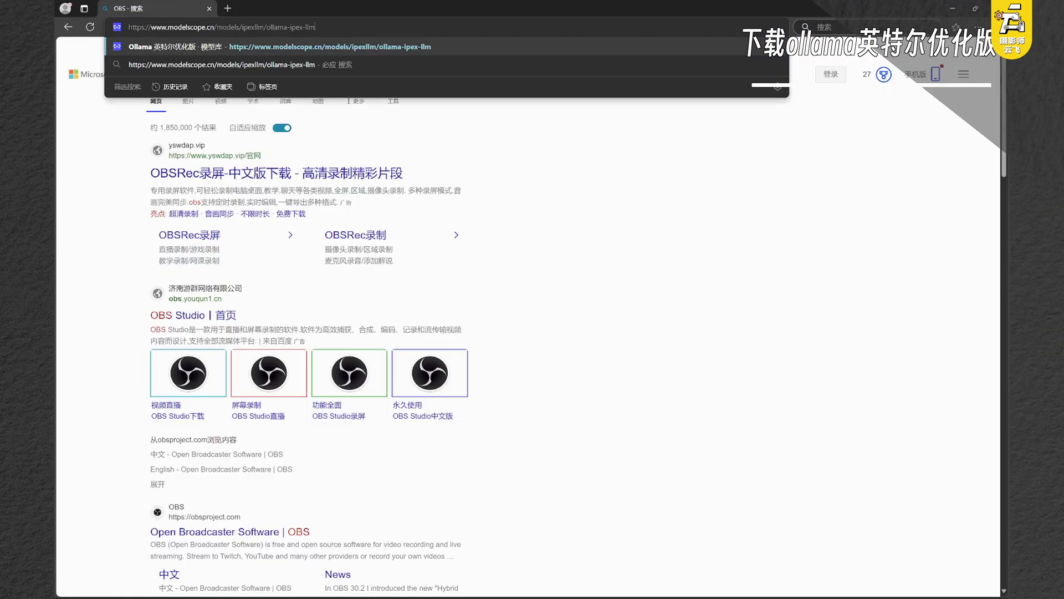
# Load modelscope.cn/models/ipexllm/ollama-ipex-llm and download ollama-ipex-llm-2.2.0b20250318-win.zip through the Windows guide's download link.
pyautogui.press('Return')
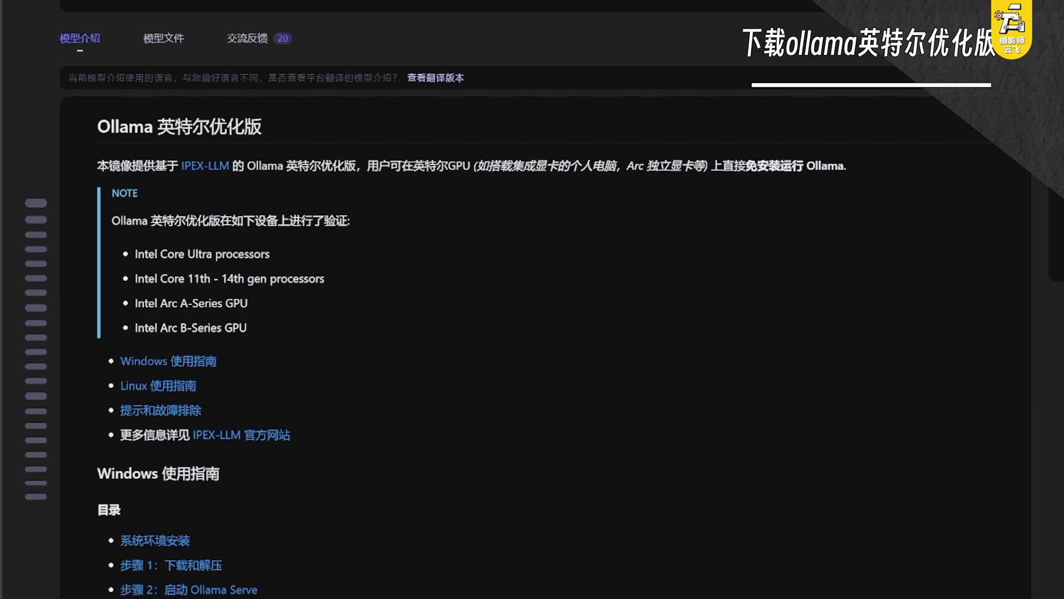
pyautogui.scroll(-5, 371, 330)
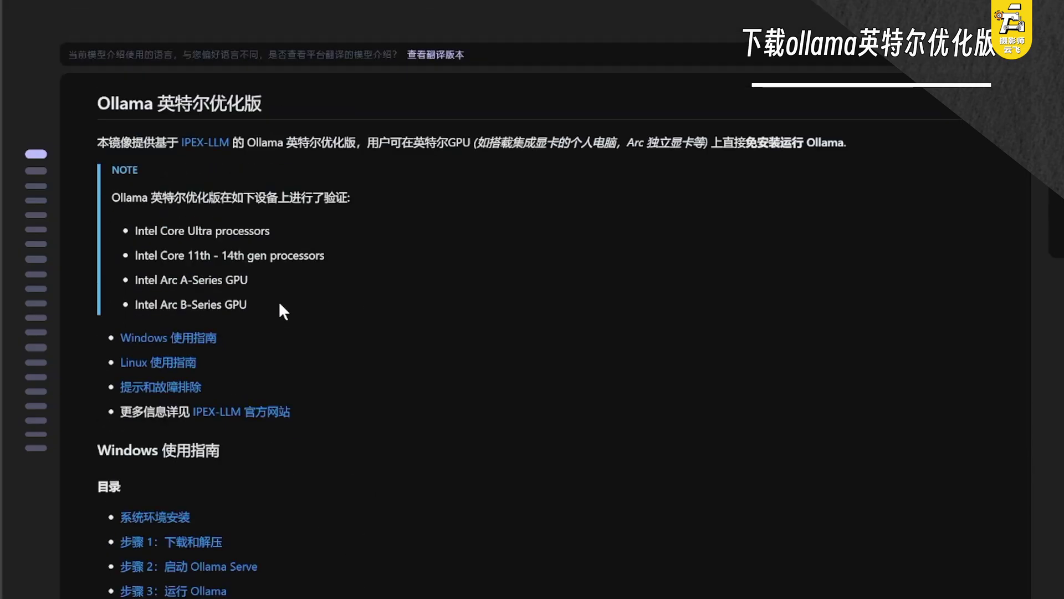
pyautogui.scroll(-13, 278, 301)
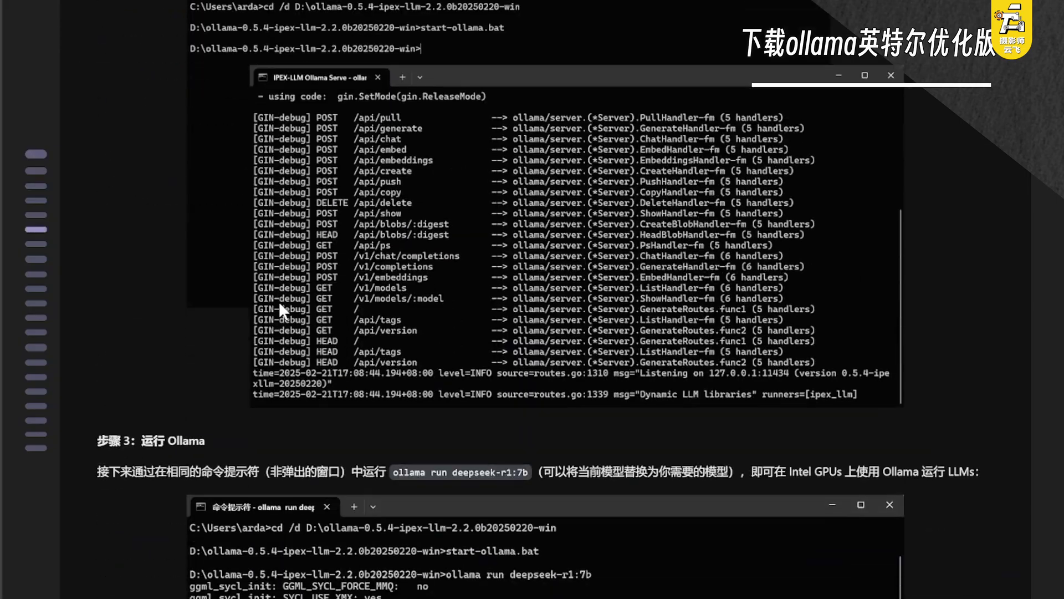
pyautogui.scroll(7, 278, 301)
pyautogui.scroll(3, 280, 304)
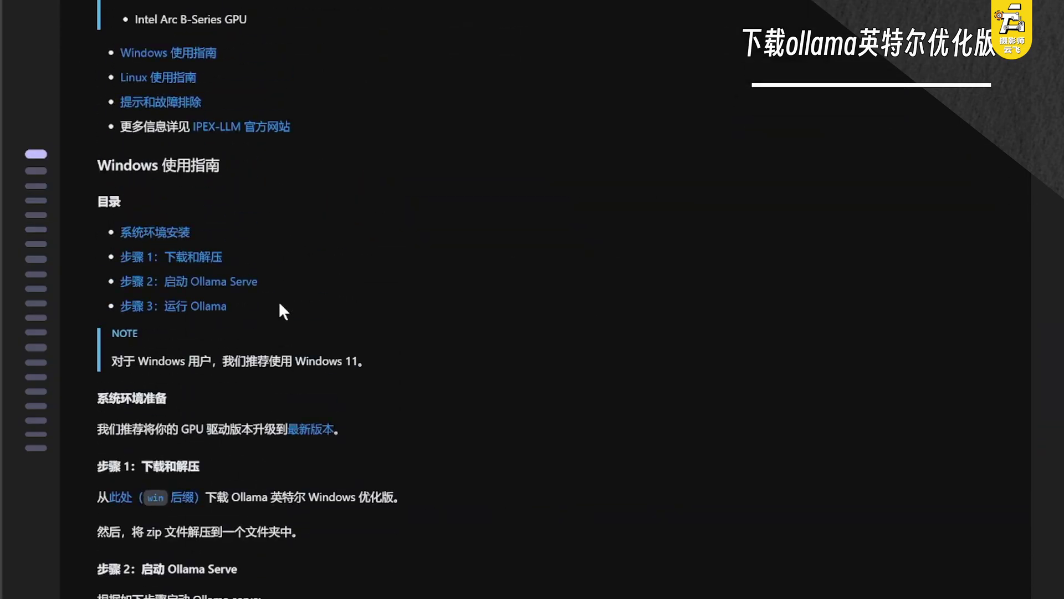
pyautogui.click(122, 494)
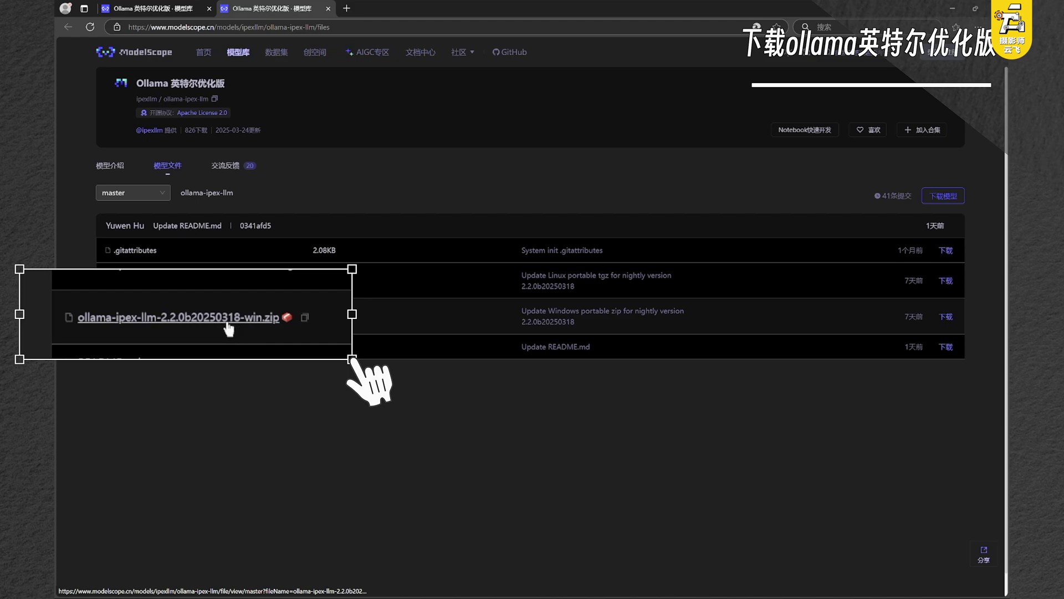
pyautogui.click(944, 317)
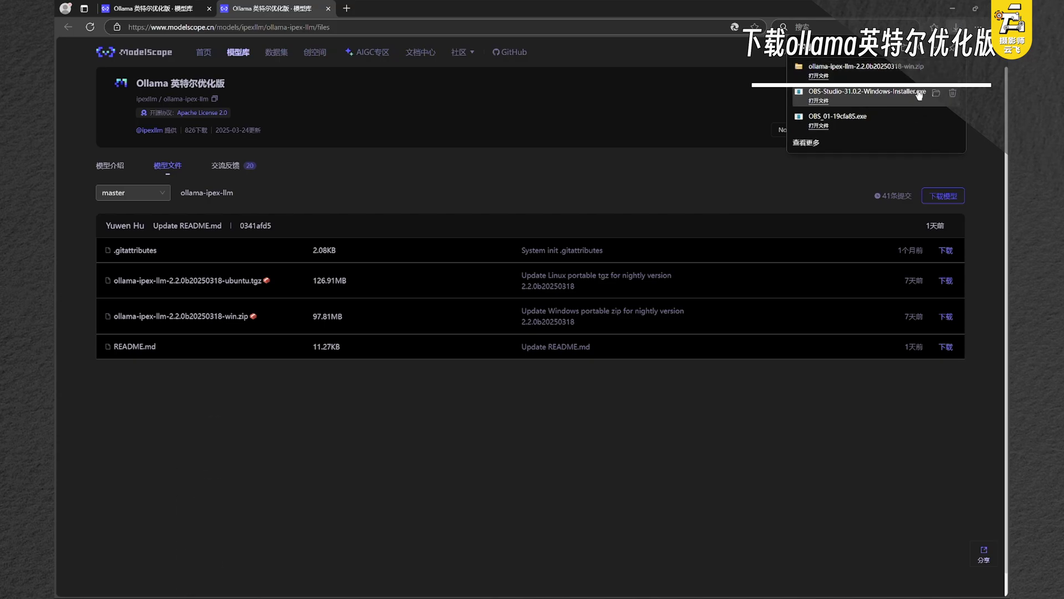
# Show the downloaded ollama-ipex-llm-2.2.0b20250318-win.zip in its folder and extract all of its contents there.
pyautogui.click(937, 71)
pyautogui.rightClick(489, 251)
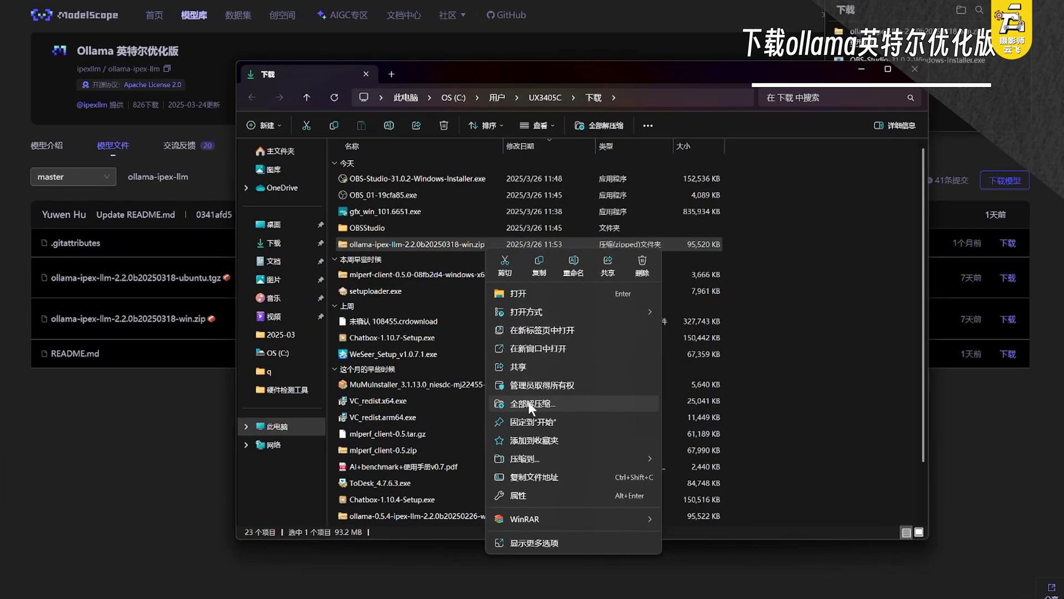
pyautogui.click(527, 403)
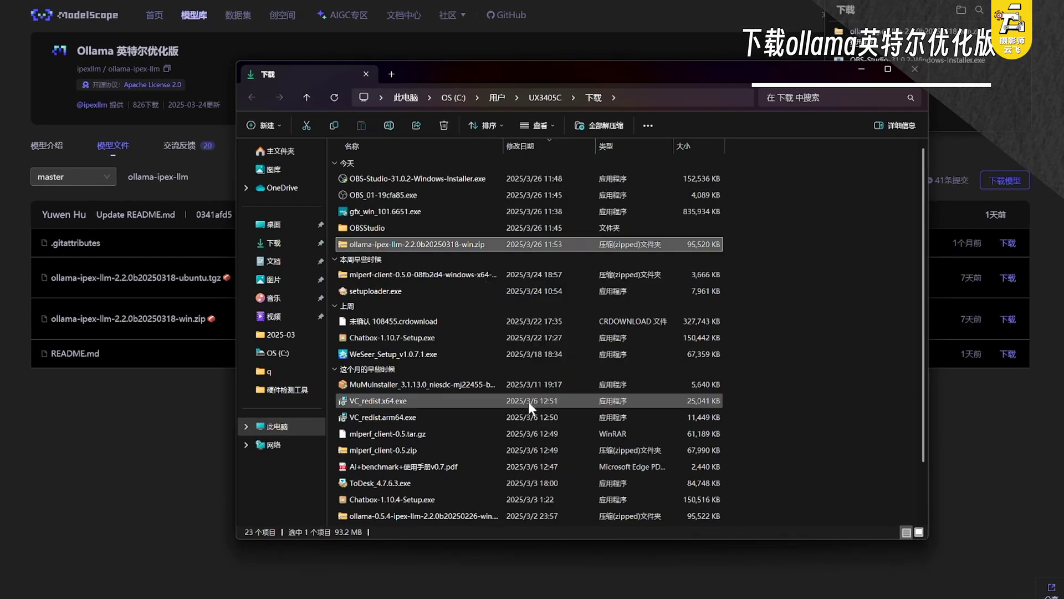
pyautogui.click(640, 421)
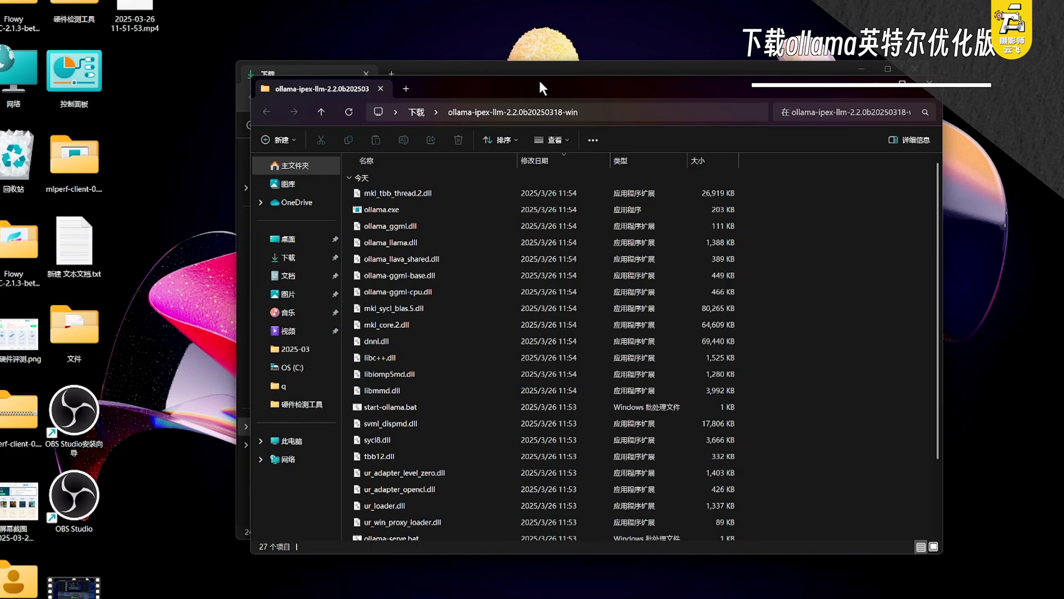
# Move the extracted ollama-ipex-llm-2.2.0b20250318-win folder from the downloads folder to the desktop.
pyautogui.hotkey('alt', 'Up')
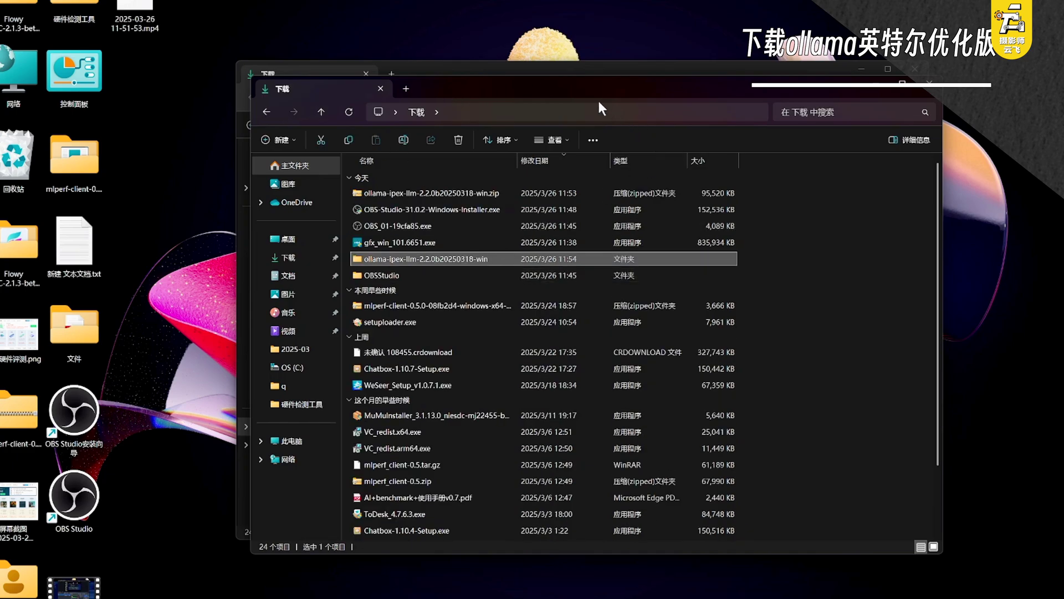
pyautogui.click(602, 65)
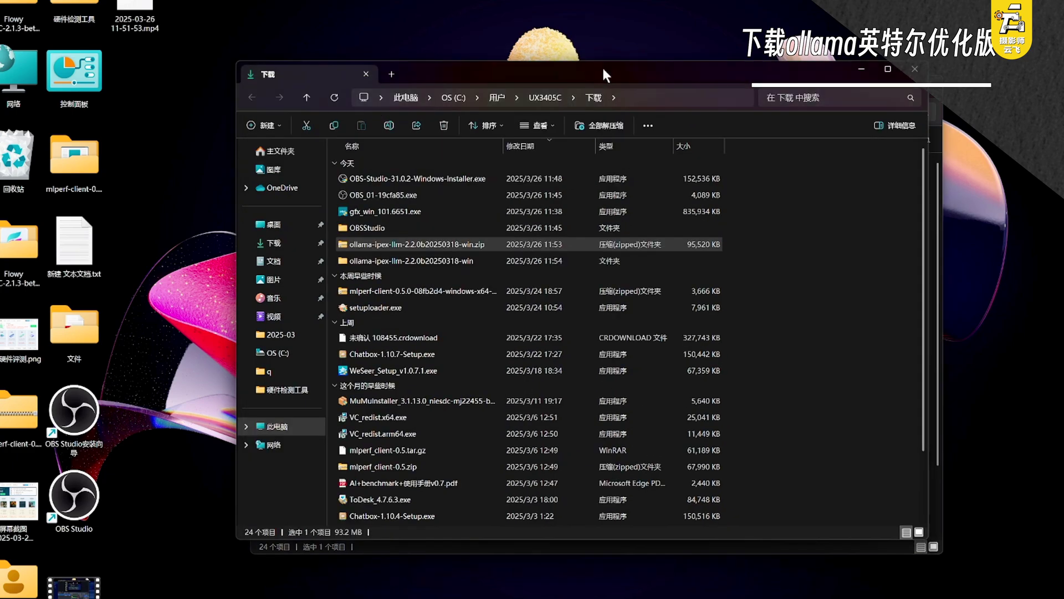
pyautogui.click(861, 68)
pyautogui.moveTo(643, 82); pyautogui.dragTo(885, 160)
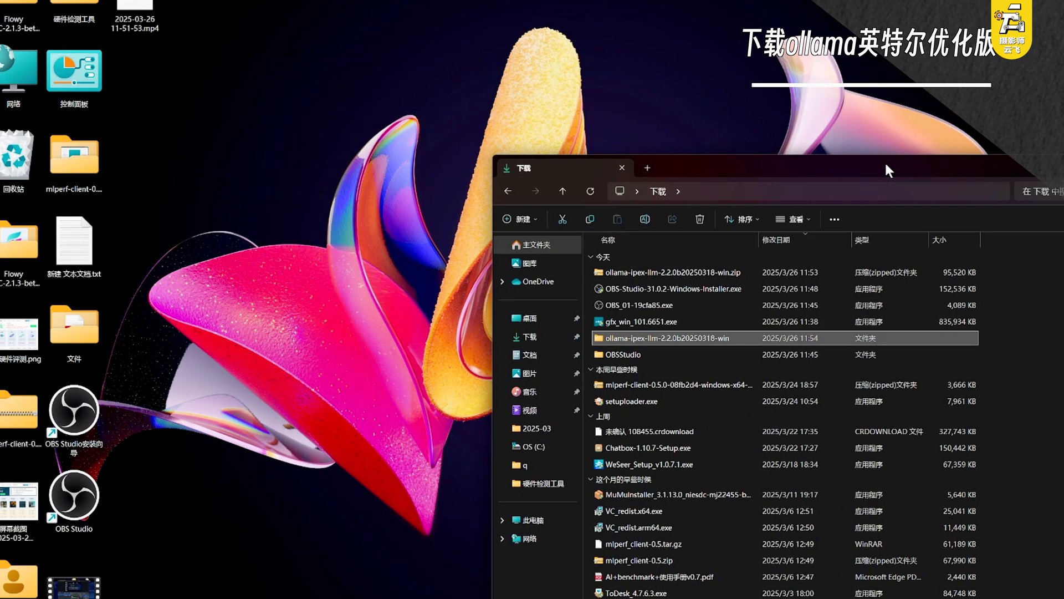
pyautogui.moveTo(729, 337); pyautogui.dragTo(293, 123)
pyautogui.click(304, 143)
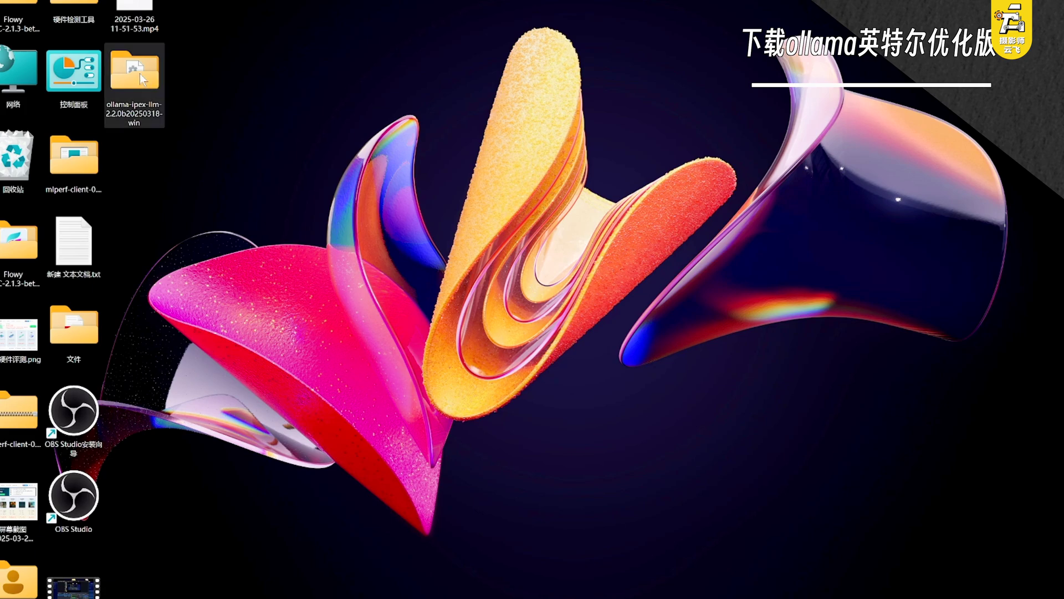
# Run start-ollama.bat from the desktop's ollama-ipex-llm folder, allowing it past the SmartScreen block.
pyautogui.doubleClick(140, 73)
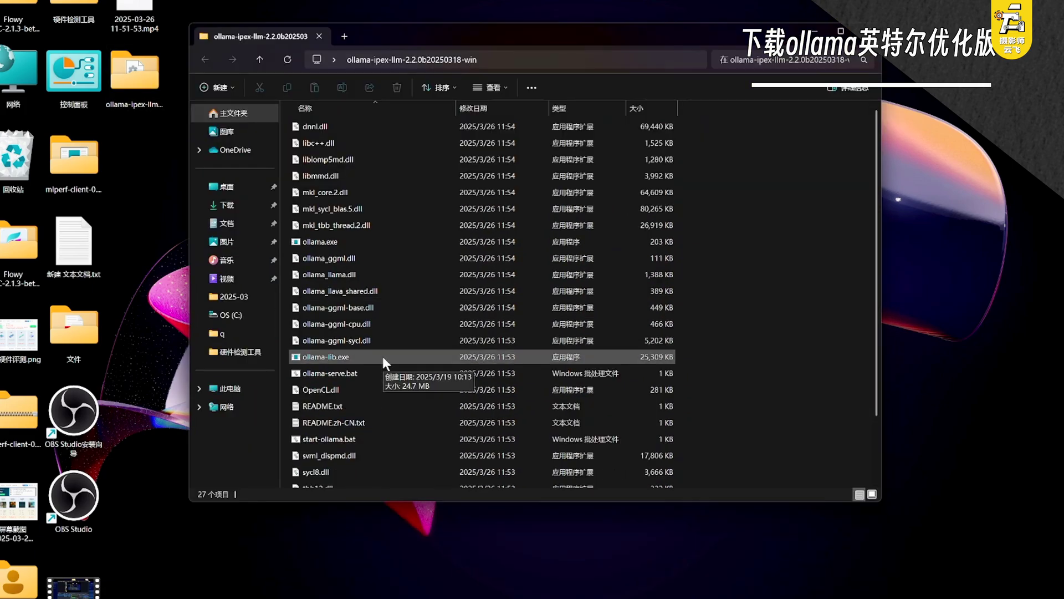
pyautogui.scroll(-1, 382, 356)
pyautogui.moveTo(378, 397)
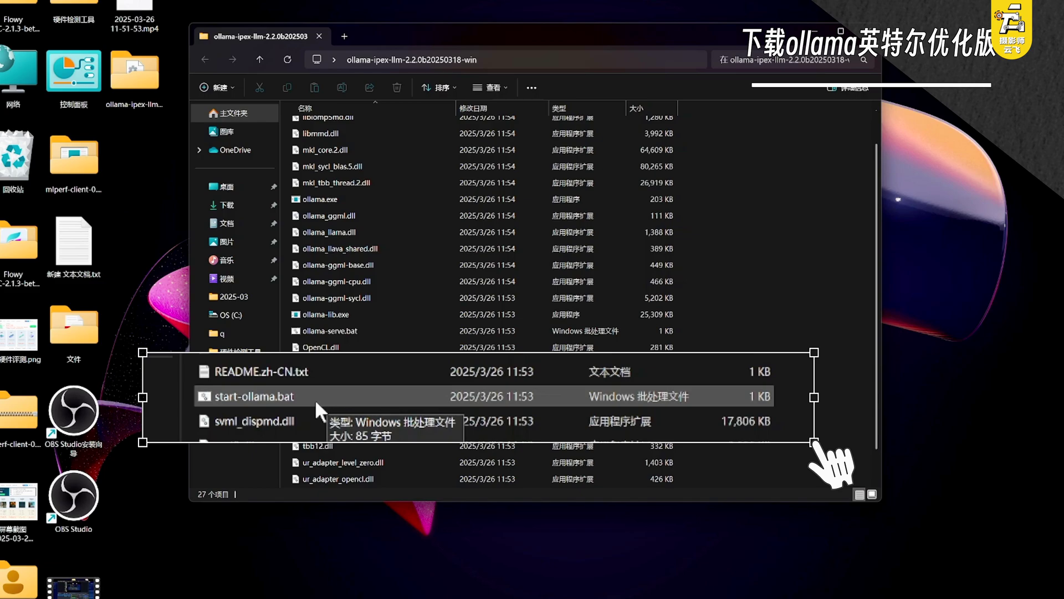
pyautogui.doubleClick(372, 397)
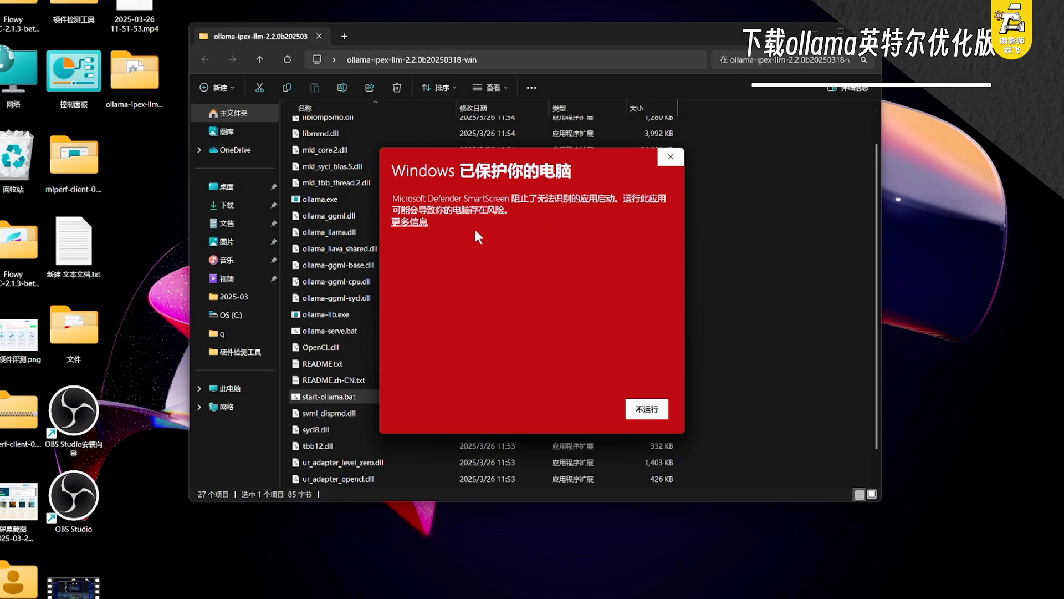
pyautogui.click(410, 222)
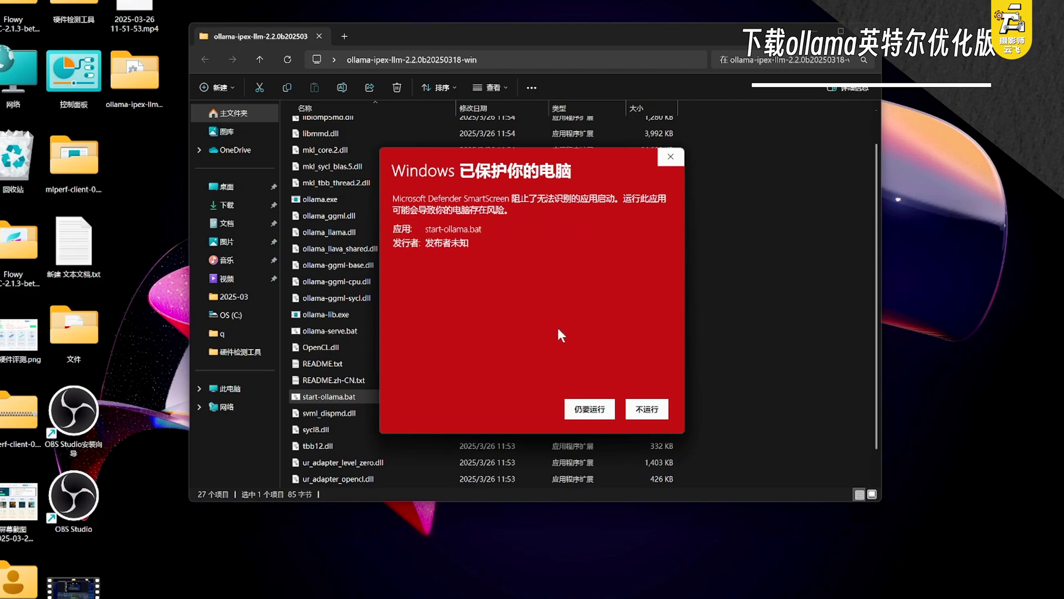
pyautogui.click(590, 409)
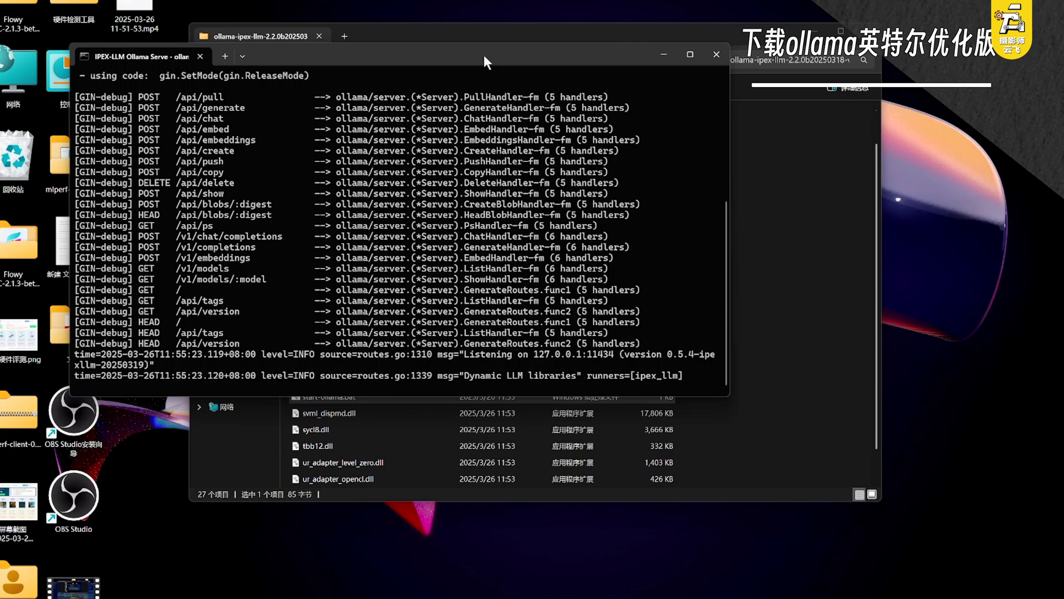
pyautogui.moveTo(477, 54); pyautogui.dragTo(603, 63)
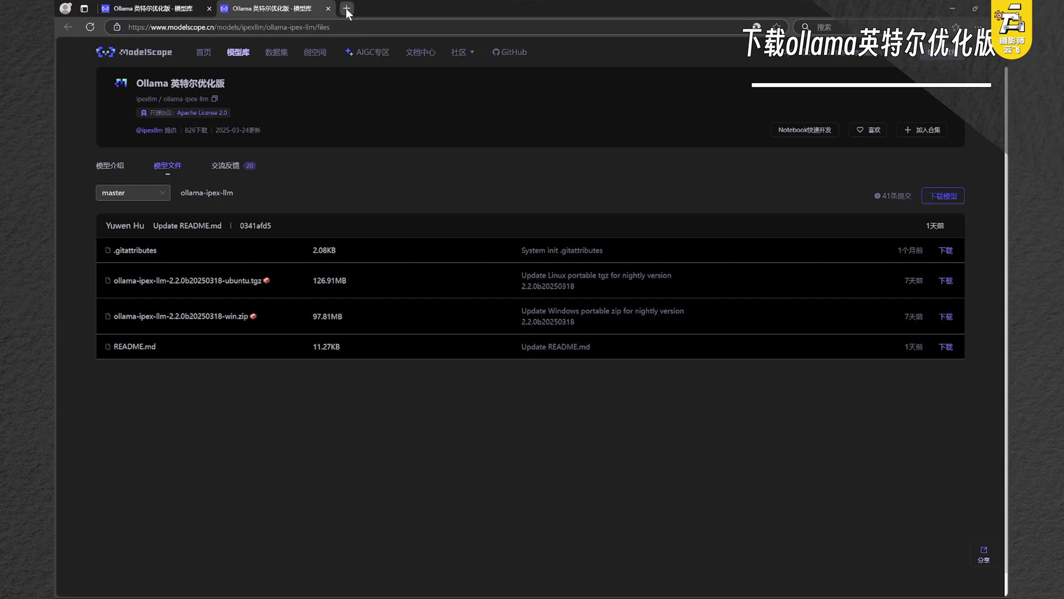
# Search the web for "ollama" in a new browser tab and open the official ollama.com site.
pyautogui.click(346, 8)
pyautogui.write('ollama')
pyautogui.press('Return')
pyautogui.click(348, 245)
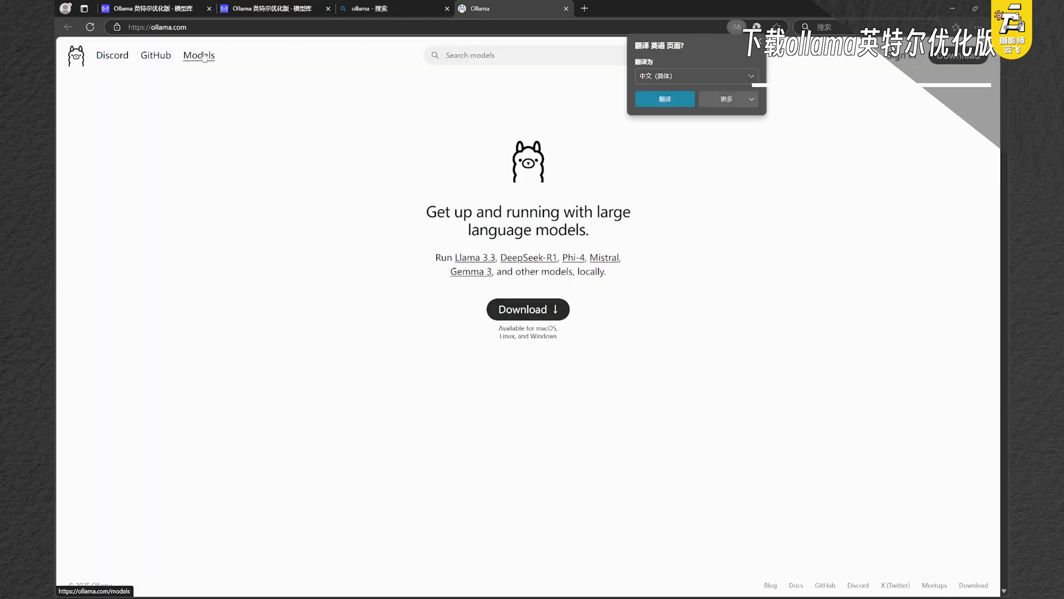
# Open the deepseek-r1 page from Ollama's model list and look over its details.
pyautogui.click(204, 57)
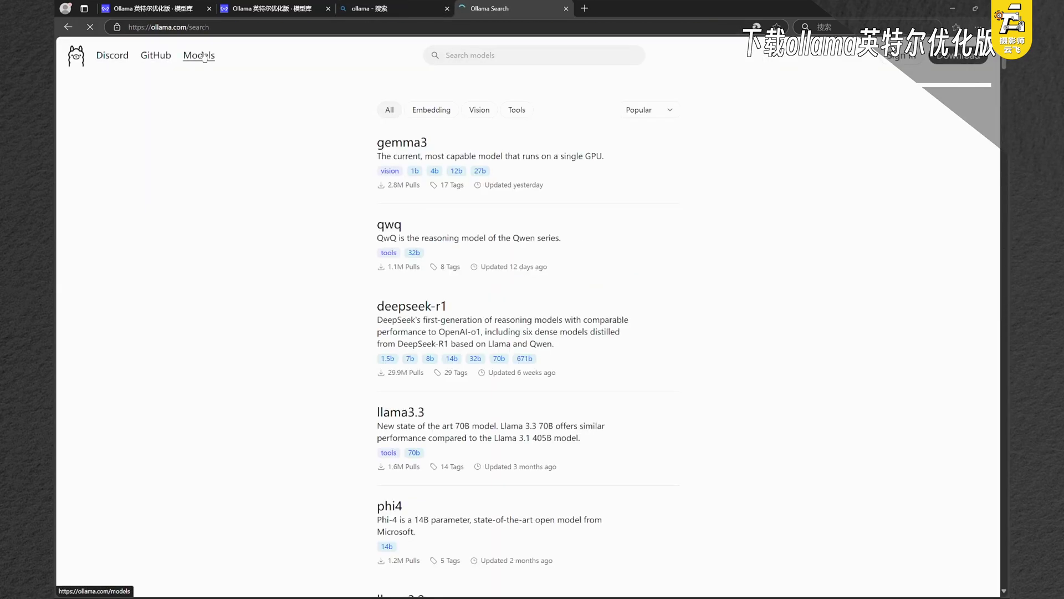
pyautogui.click(433, 309)
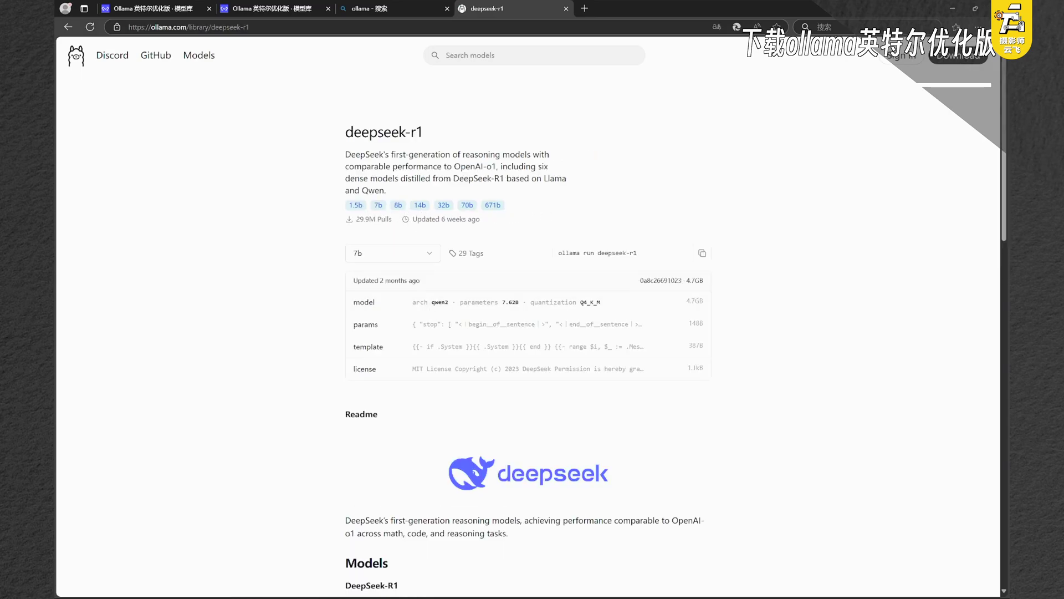
pyautogui.scroll(-5, 466, 330)
pyautogui.scroll(5, 467, 330)
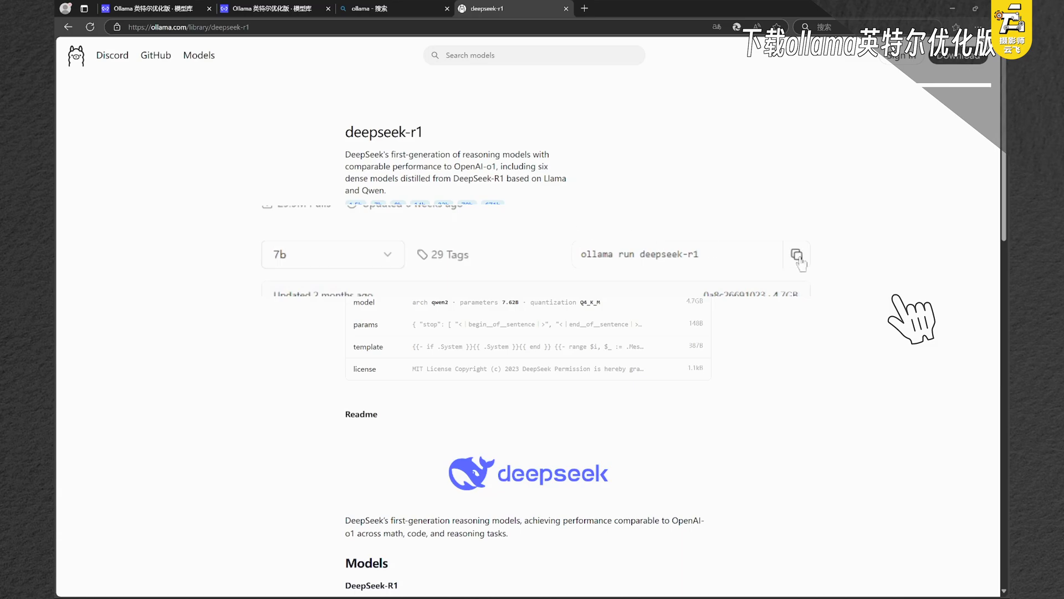
# Open a Command Prompt tab in the terminal and change to the desktop's ollama-ipex-llm-2.2.0b20250318-win folder using its path copied from File Explorer.
pyautogui.click(702, 253)
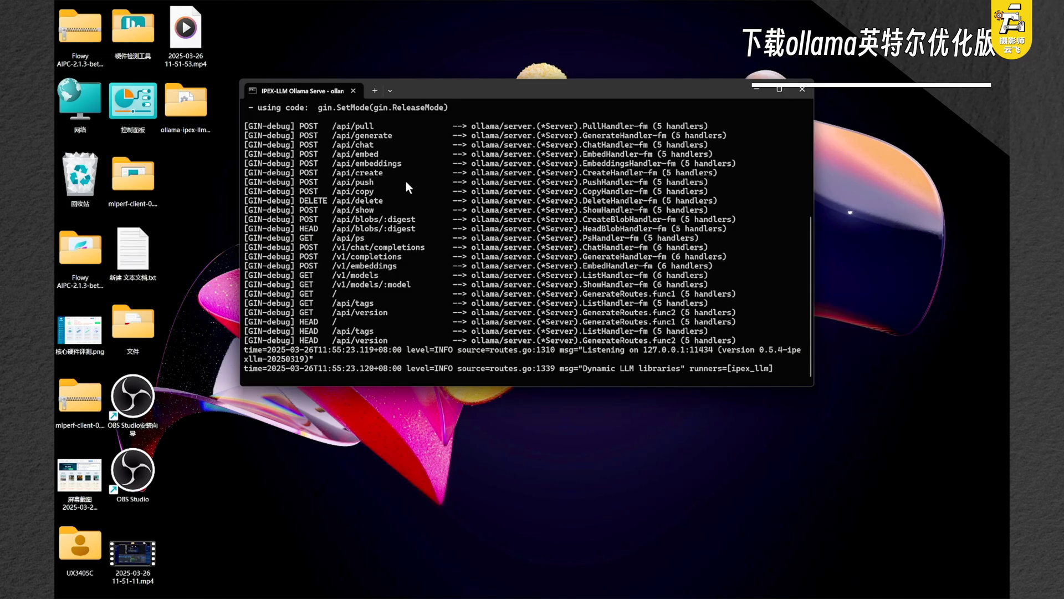
pyautogui.click(386, 90)
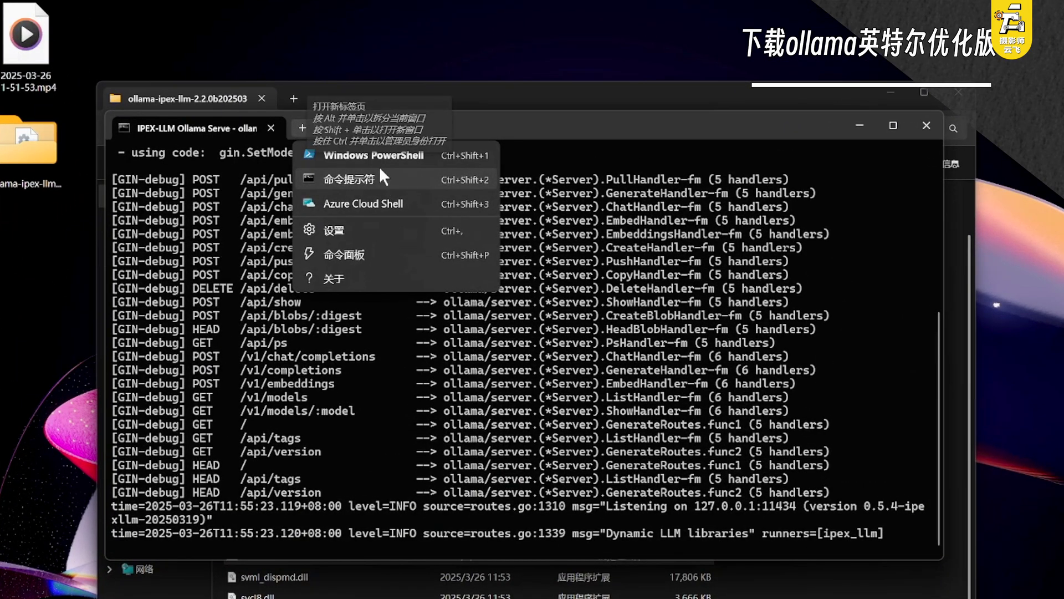
pyautogui.click(380, 169)
pyautogui.write('cd')
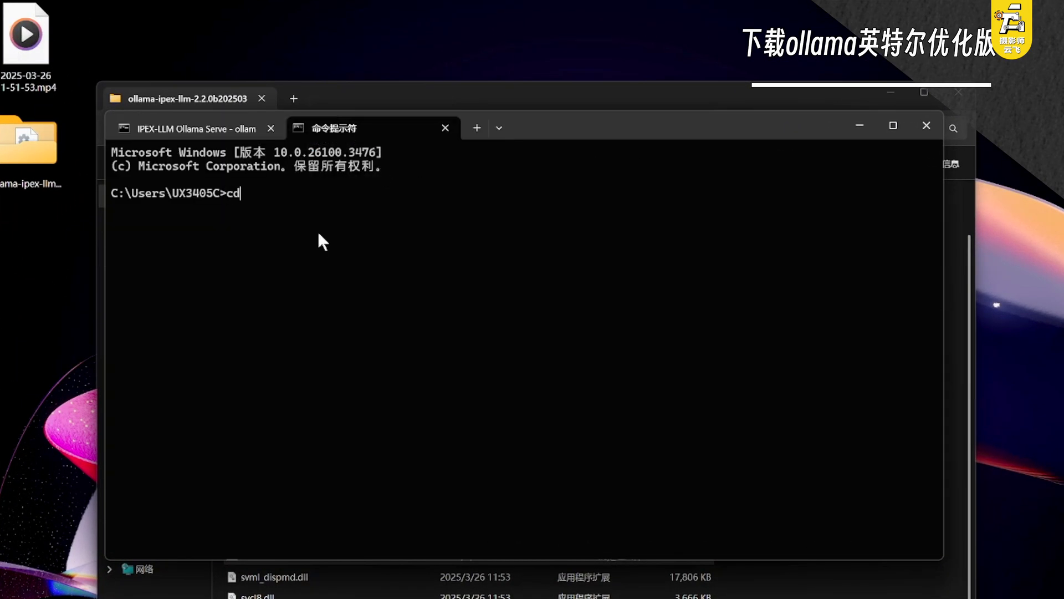
pyautogui.hotkey('alt', 'Tab')
pyautogui.click(384, 128)
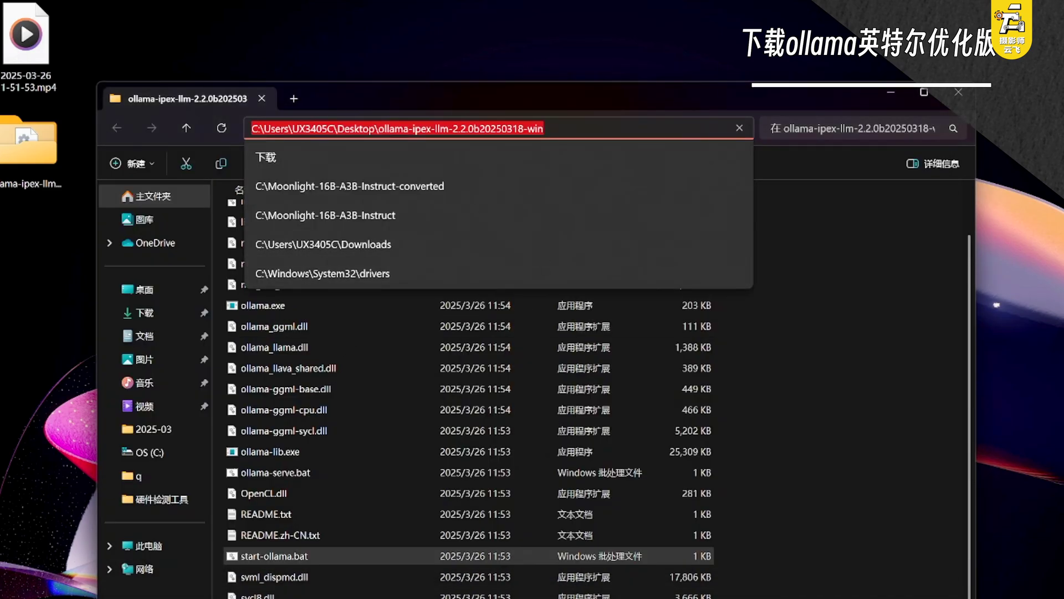
pyautogui.hotkey('alt', 'Tab')
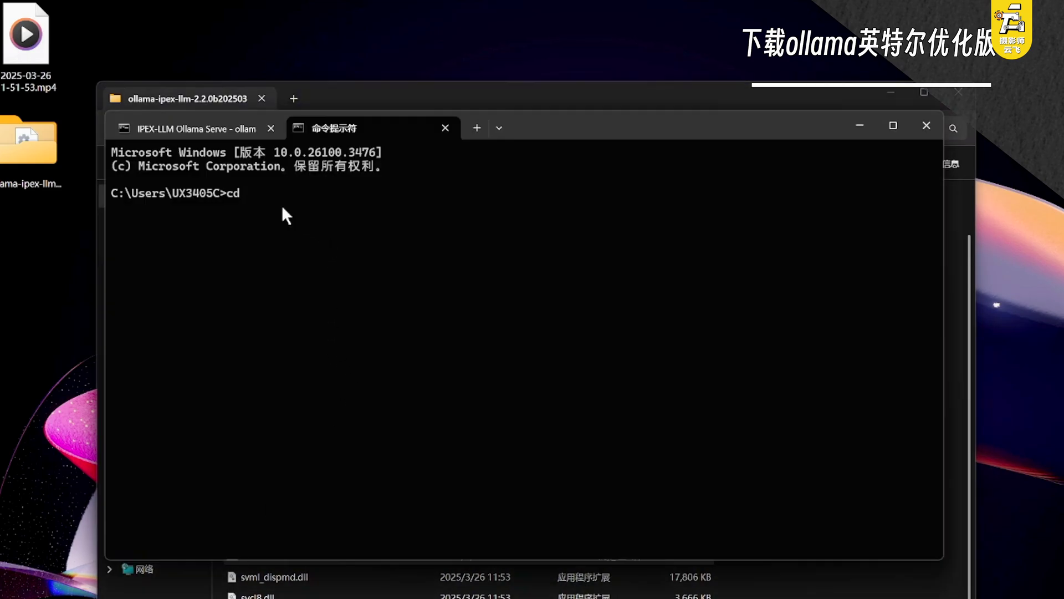
pyautogui.hotkey('ctrl', 'v')
pyautogui.press('Return')
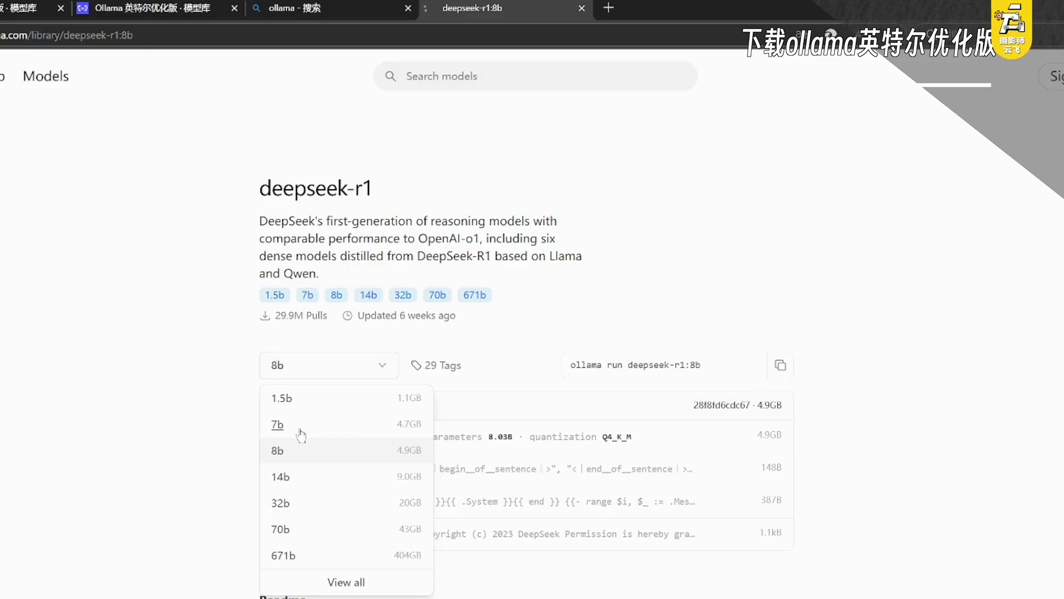
# Choose the 7b variant on the deepseek-r1 page and execute its command, ollama run deepseek-r1:7b, in the Command Prompt.
pyautogui.click(301, 434)
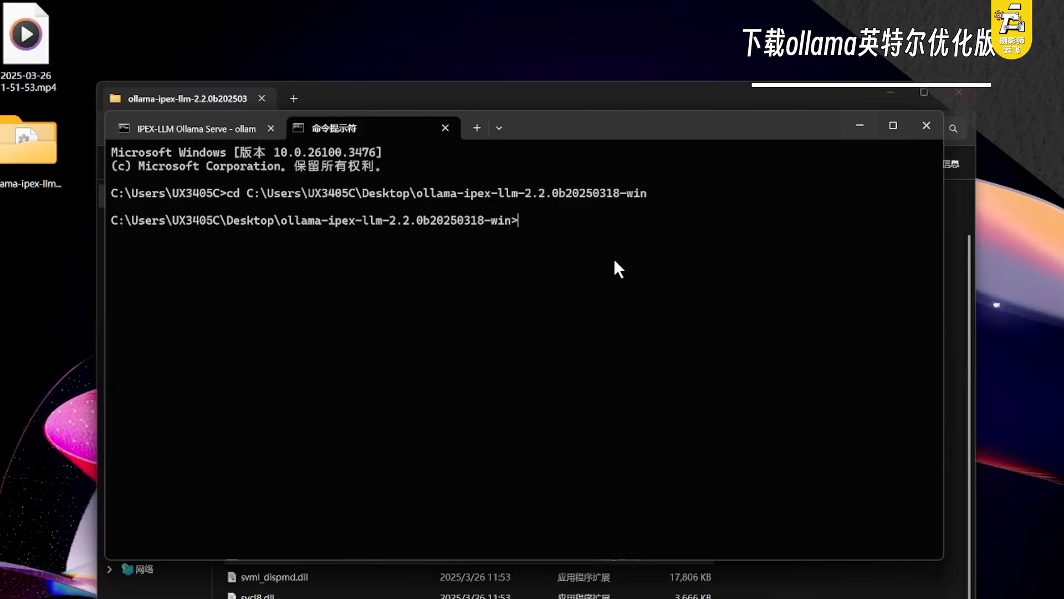
pyautogui.hotkey('ctrl', 'v')
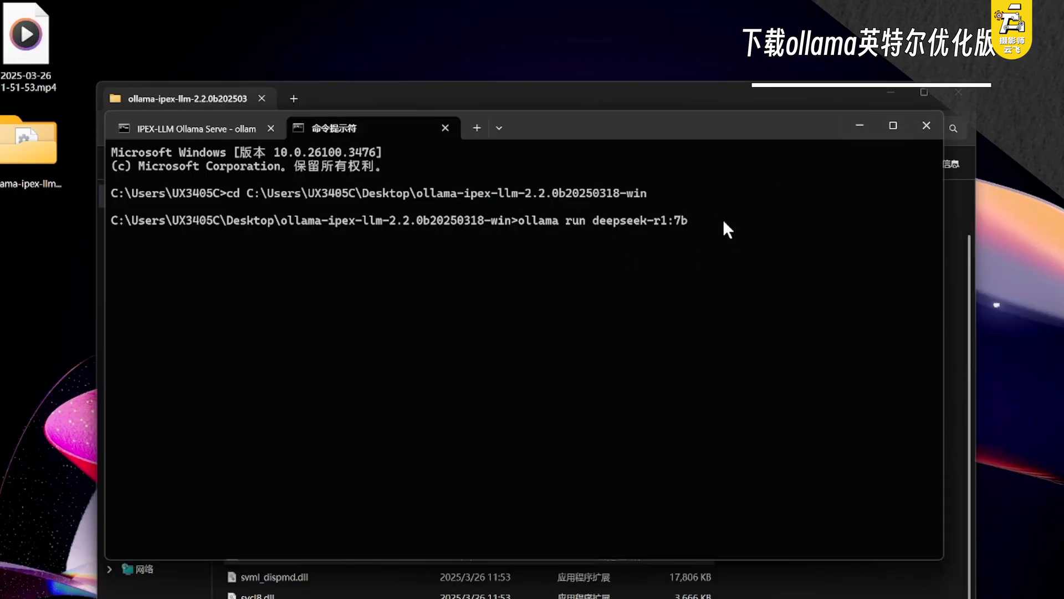
pyautogui.press('Return')
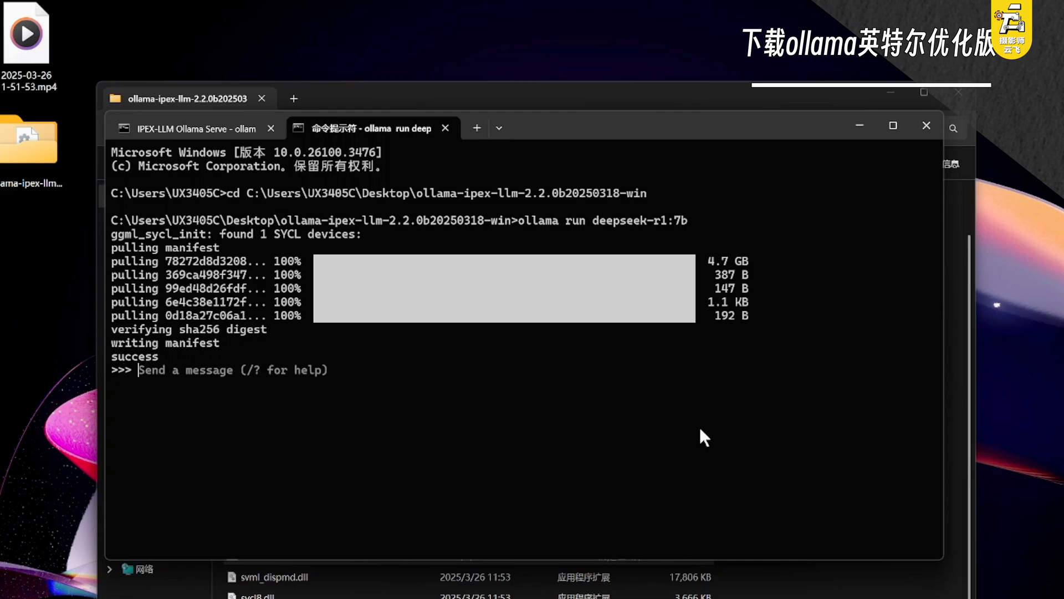
# Ask the deepseek-r1:7b model "你好，你是谁？" in the Command Prompt.
pyautogui.write('你好，你是谁')
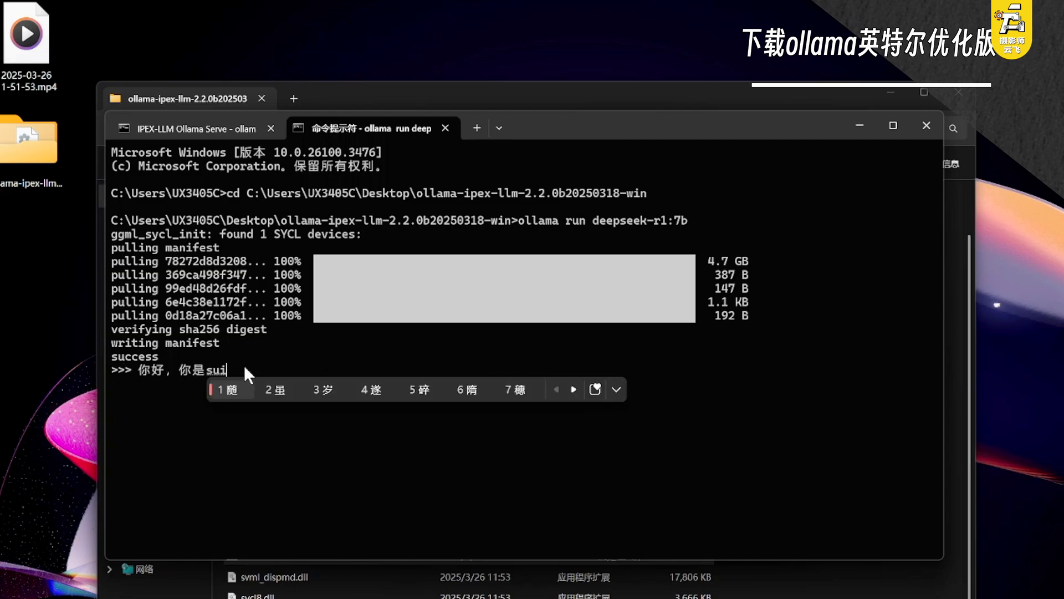
pyautogui.write('？')
pyautogui.press('Return')
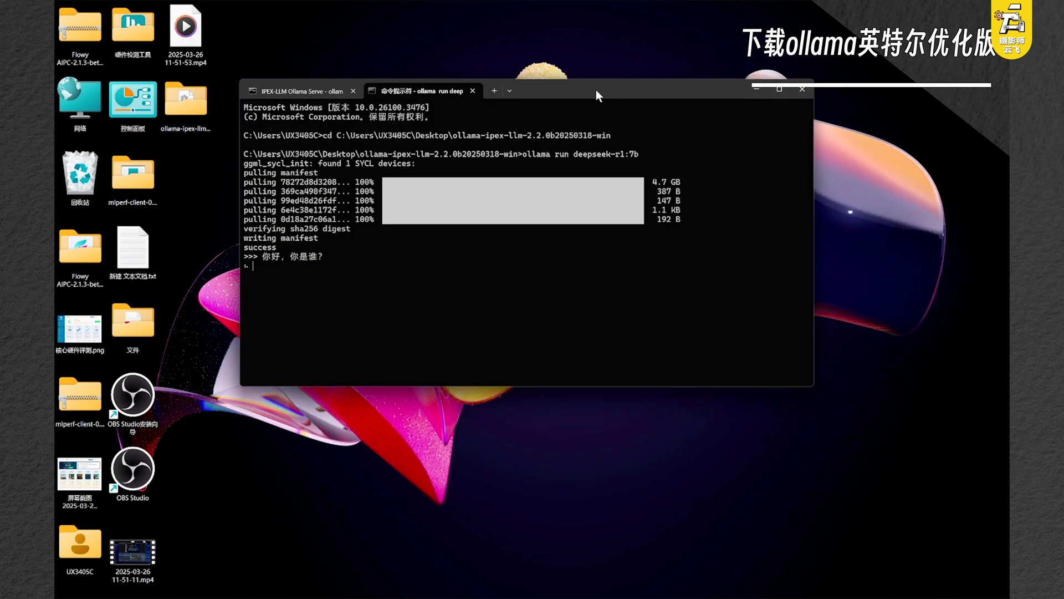
# Move the terminal window aside and open Task Manager to watch system load while the model replies.
pyautogui.moveTo(596, 90); pyautogui.dragTo(710, 109)
pyautogui.hotkey('ctrl', 'shift', 'Escape')
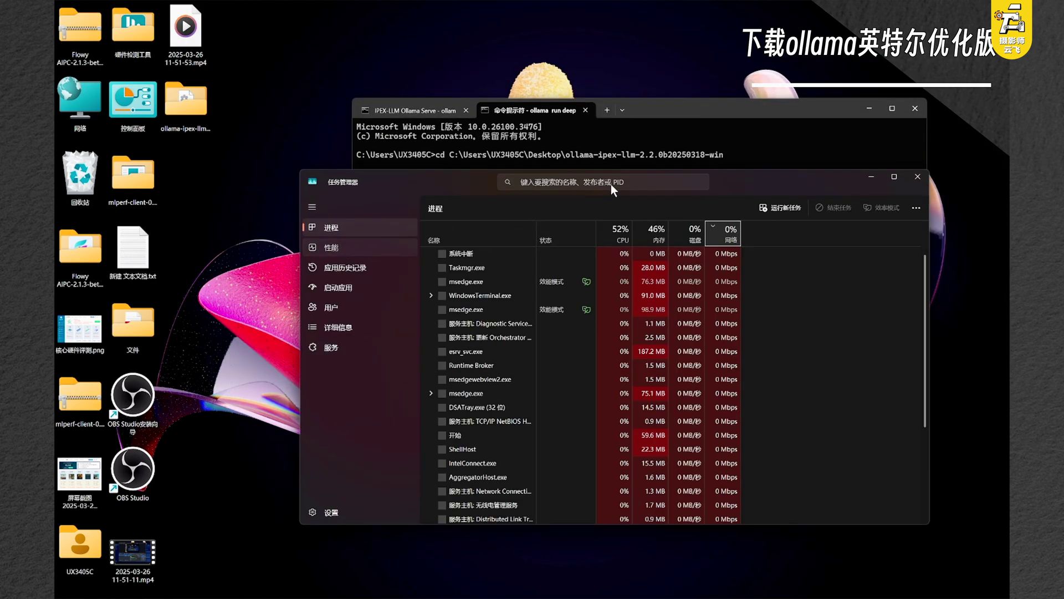
pyautogui.moveTo(774, 180); pyautogui.dragTo(649, 384)
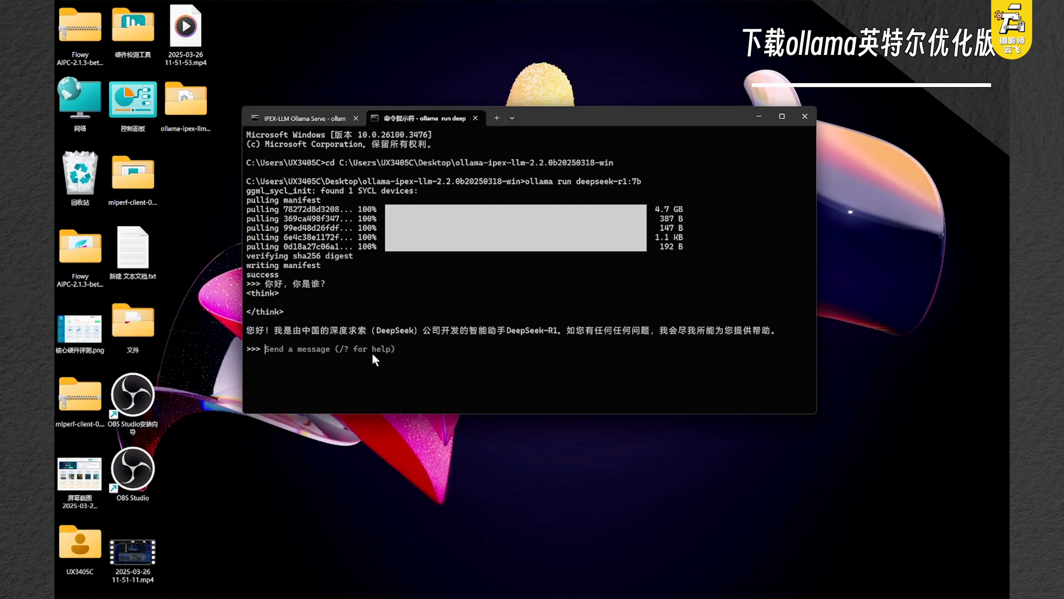
# Ask the model "你可以做什么？" and read through its reply.
pyautogui.write('你可以做什么？')
pyautogui.press('Return')
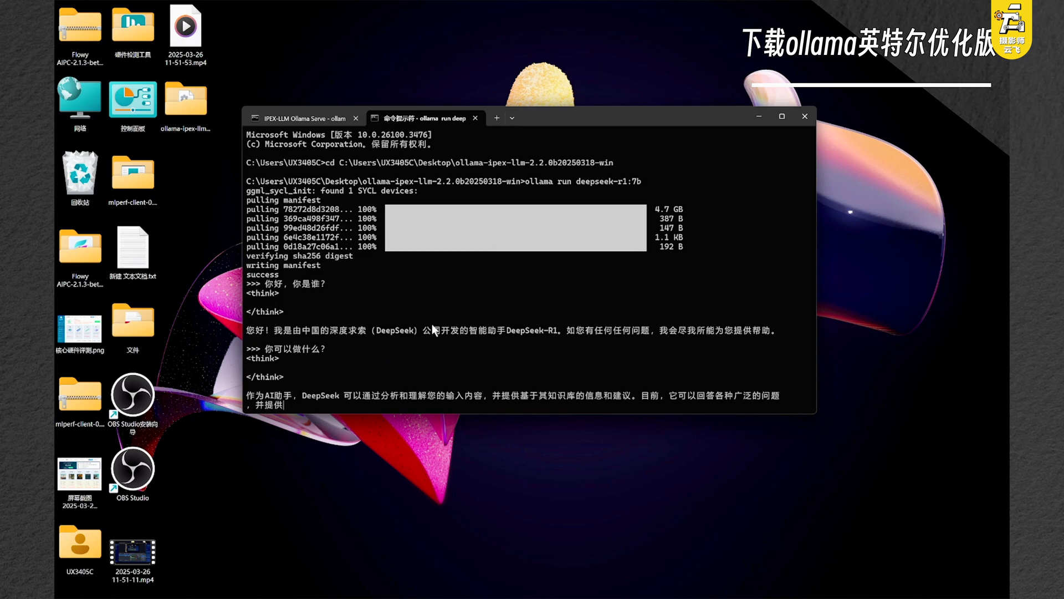
pyautogui.scroll(2, 477, 223)
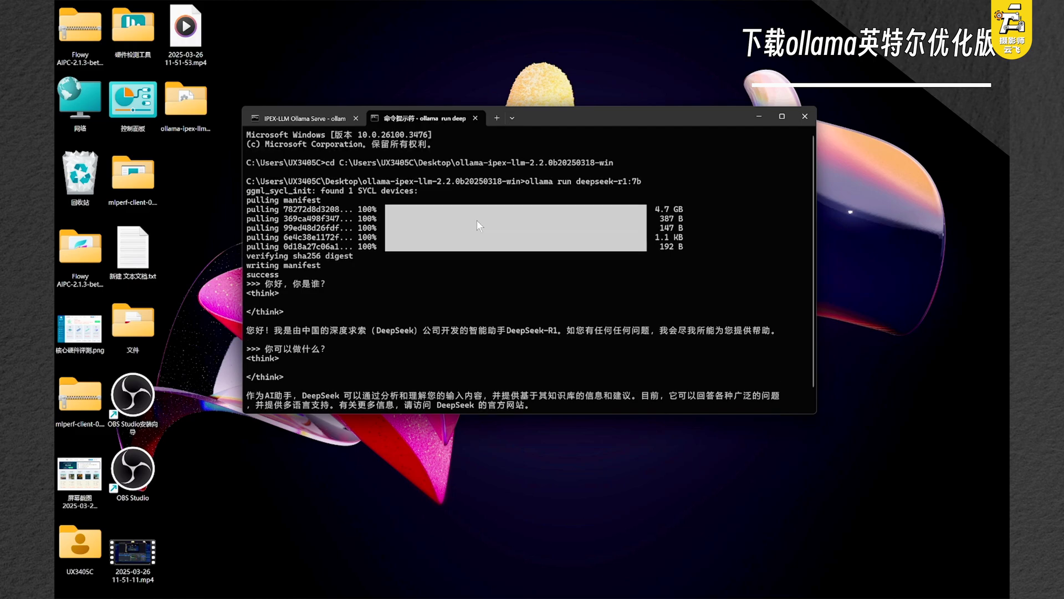
pyautogui.scroll(-1, 476, 220)
pyautogui.scroll(1, 477, 221)
pyautogui.scroll(-1, 476, 221)
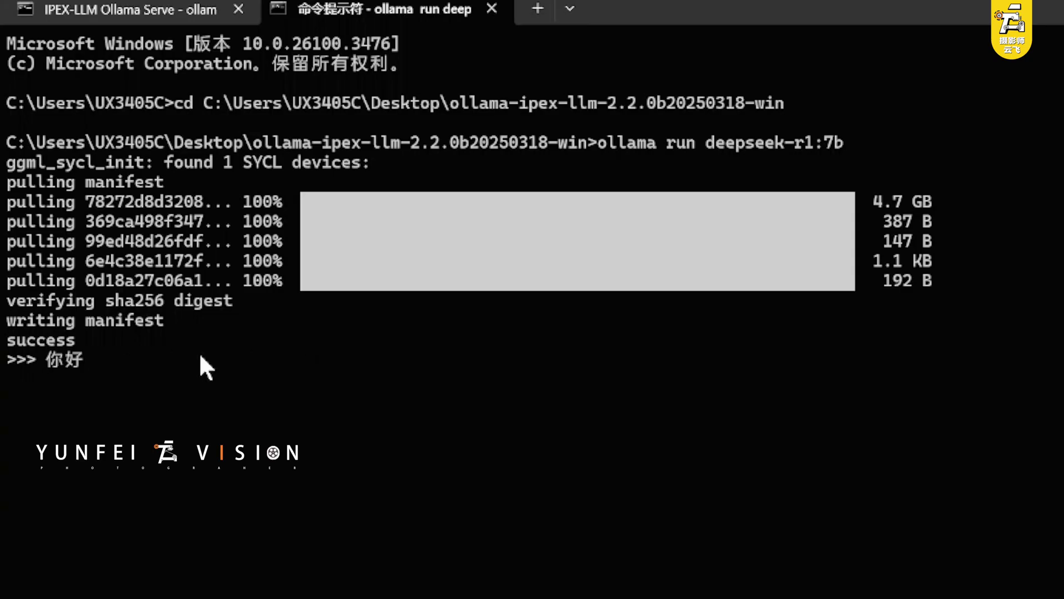
pyautogui.write('，你是s谁？')
pyautogui.press('Return')
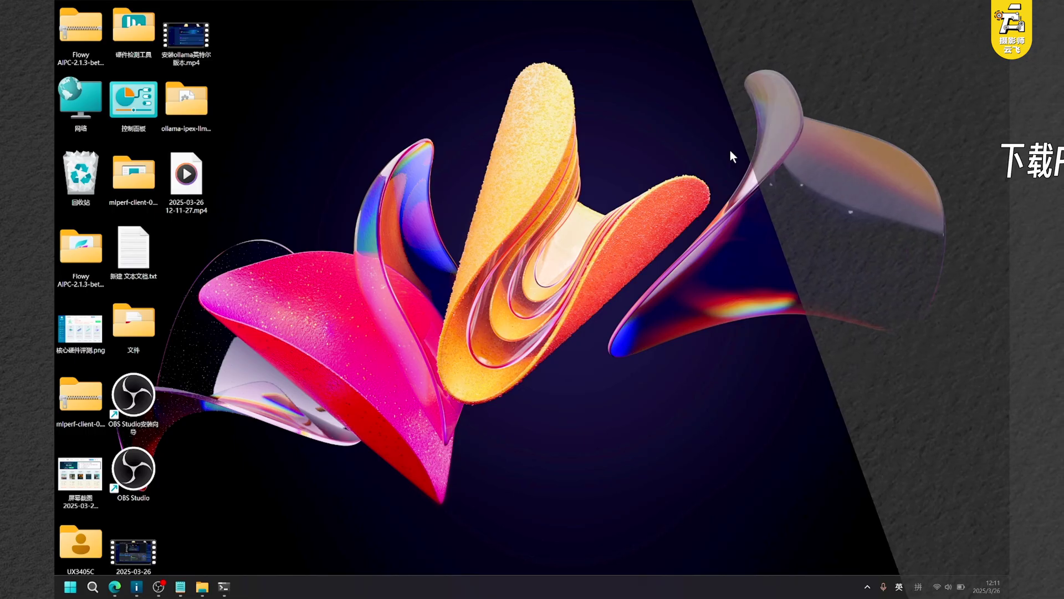
# Switch to Microsoft Edge and open the Edge add-ons store from the extension management page.
pyautogui.click(115, 586)
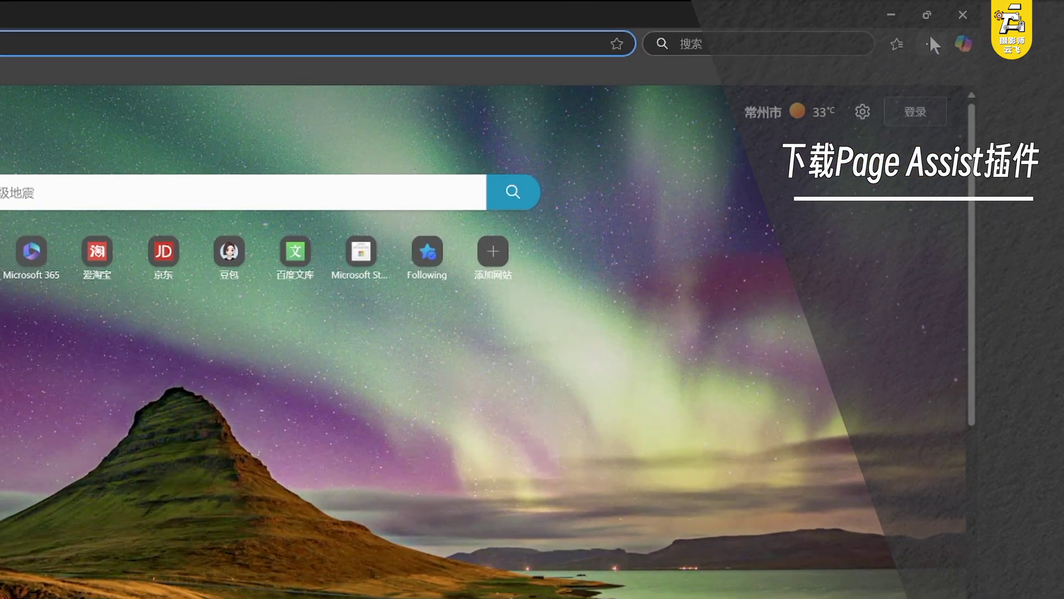
pyautogui.click(930, 37)
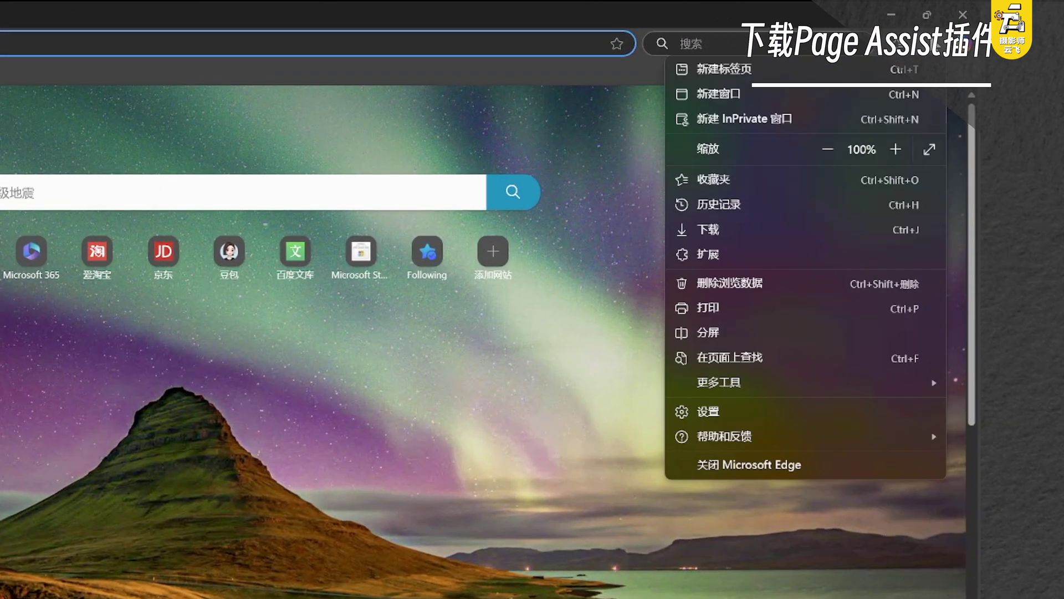
pyautogui.click(745, 254)
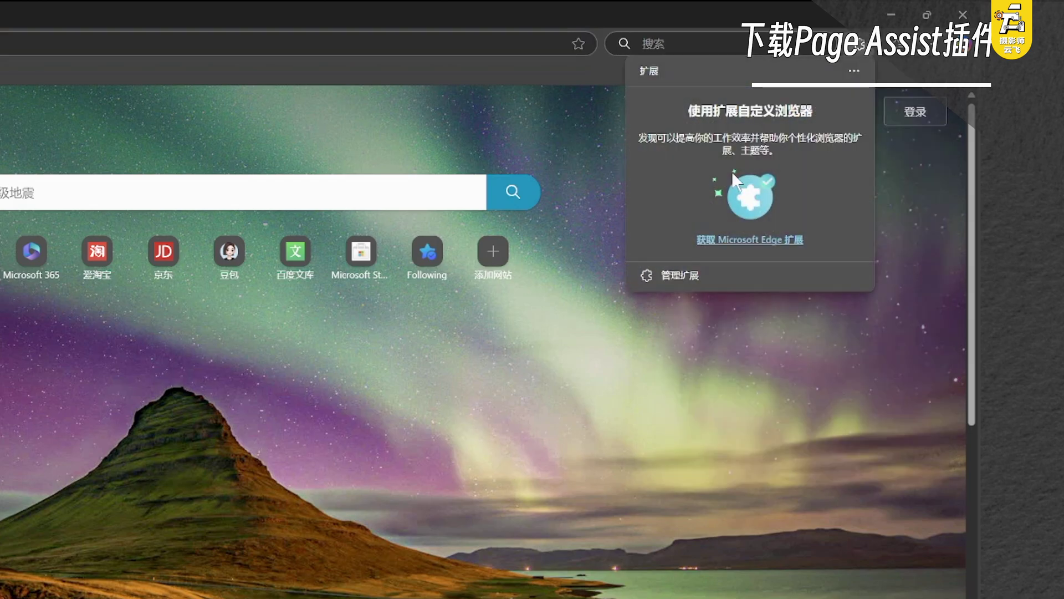
pyautogui.click(681, 274)
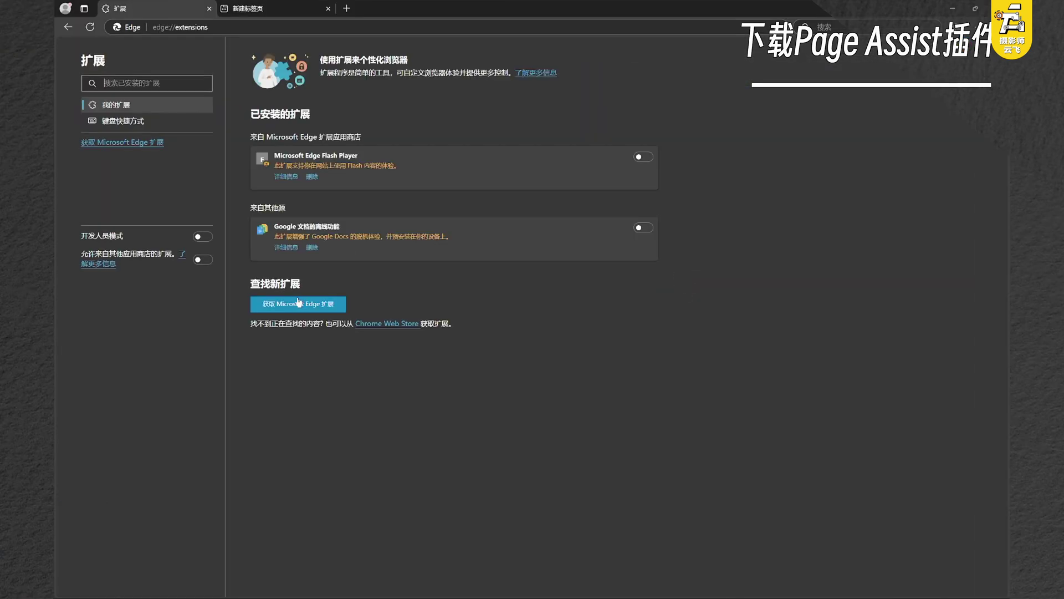
pyautogui.click(298, 304)
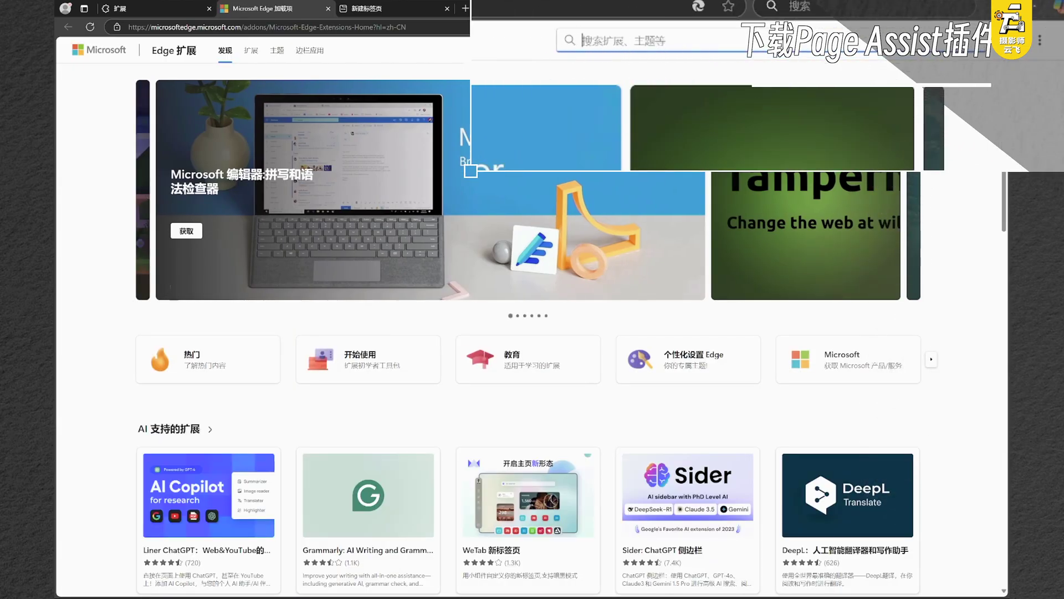
# Search the add-ons store for "page assist" and install Page Assist - A Web UI for Local AI Models.
pyautogui.write('page assis')
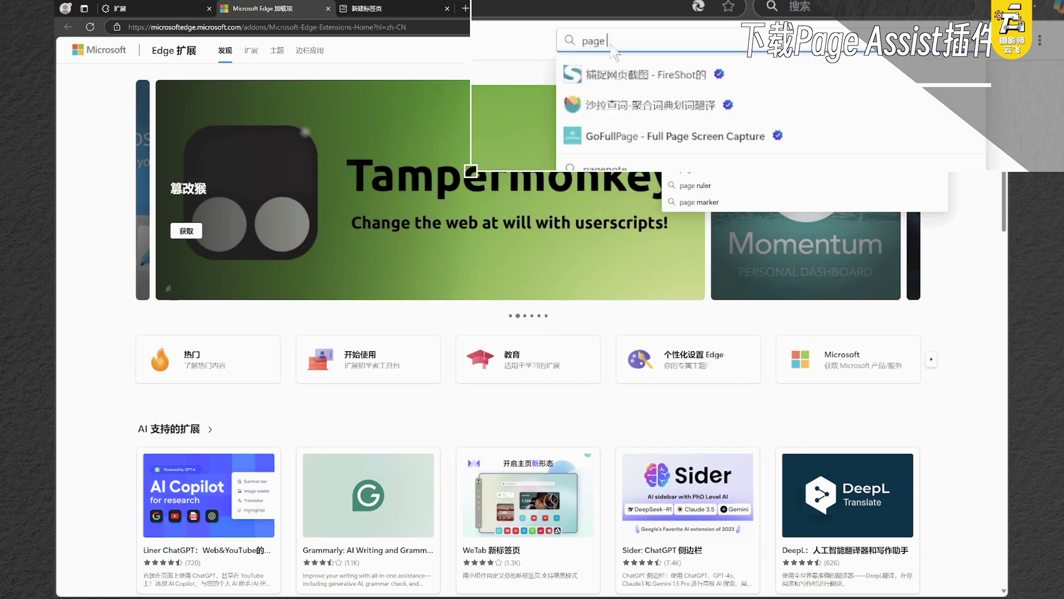
pyautogui.write('t')
pyautogui.press('Return')
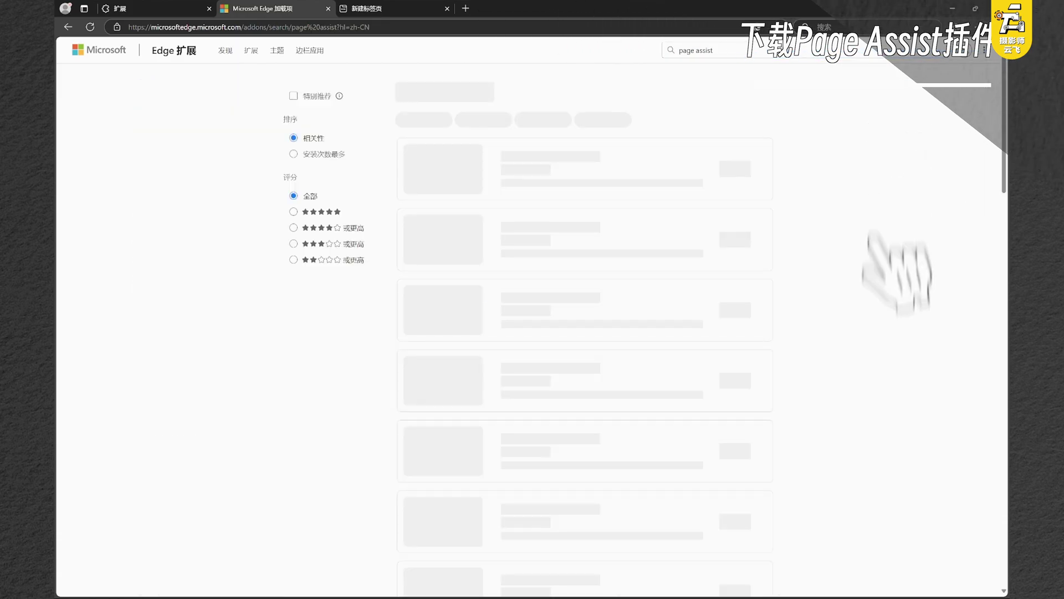
pyautogui.click(734, 160)
pyautogui.click(569, 122)
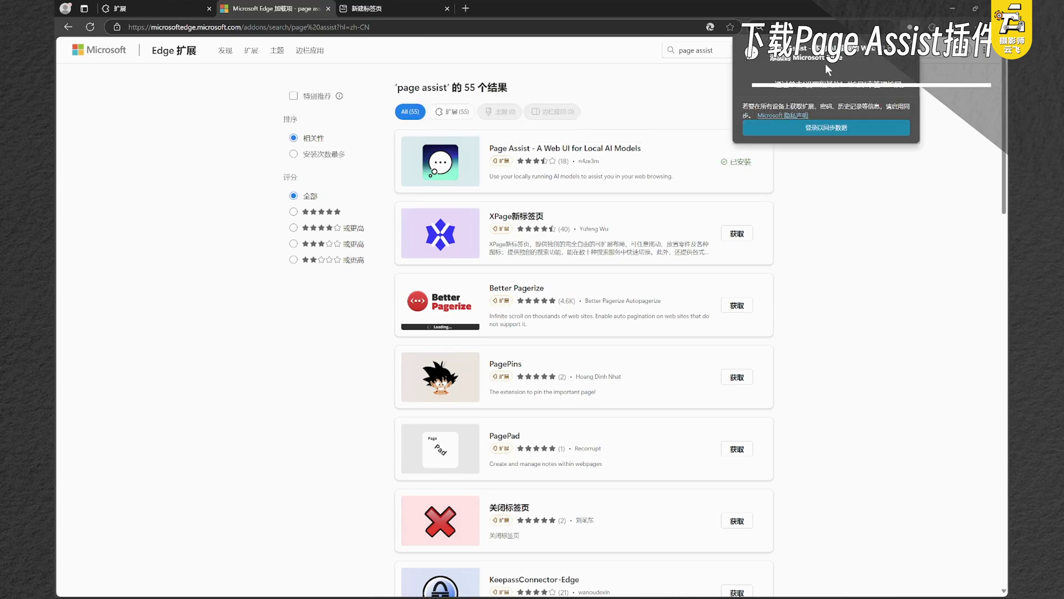
pyautogui.click(846, 170)
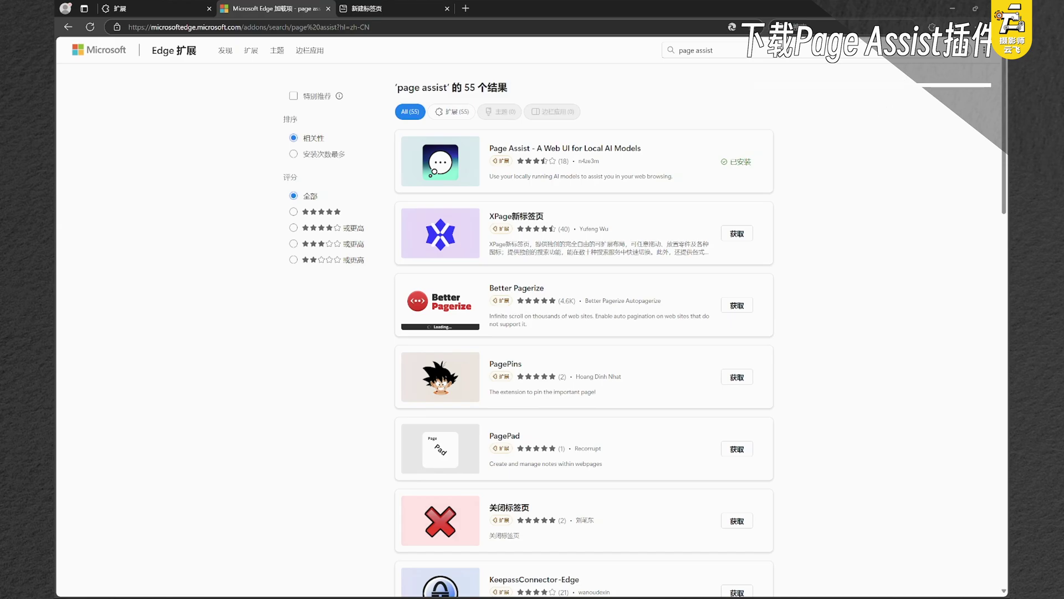
# Open the Page Assist extension and select the modelscope.cn/unsloth/DeepSeek-R1-Distill-Qwen-7B-GGUF:Q4_K_M model.
pyautogui.click(932, 26)
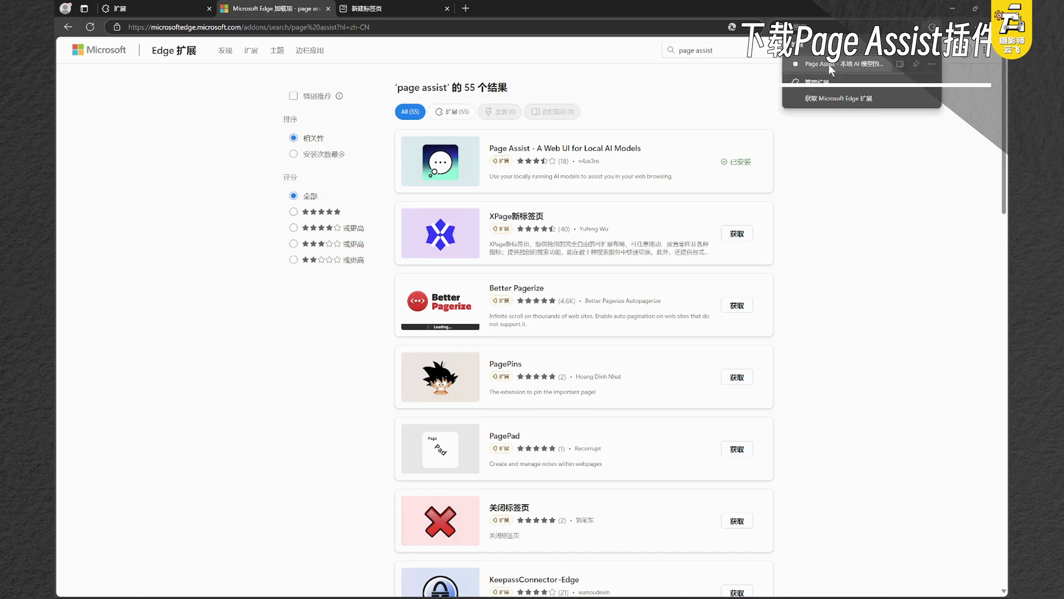
pyautogui.click(829, 65)
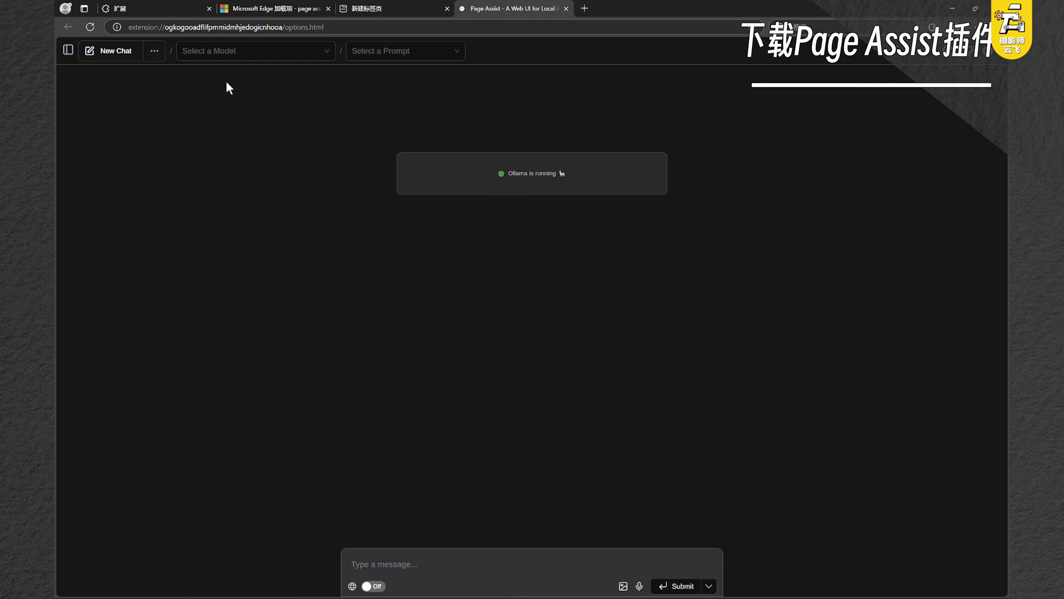
pyautogui.click(272, 54)
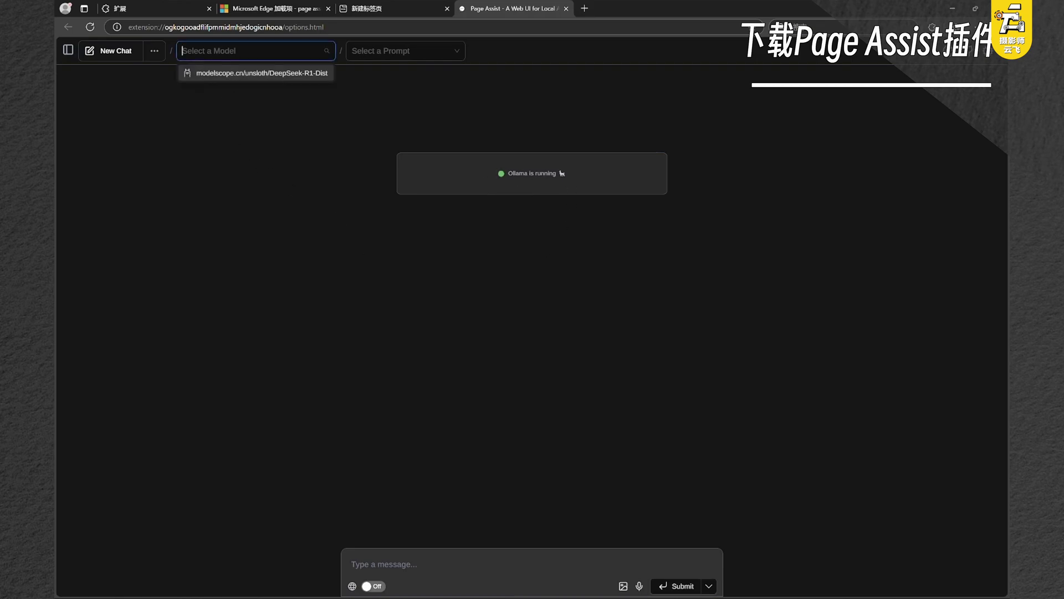
pyautogui.click(308, 74)
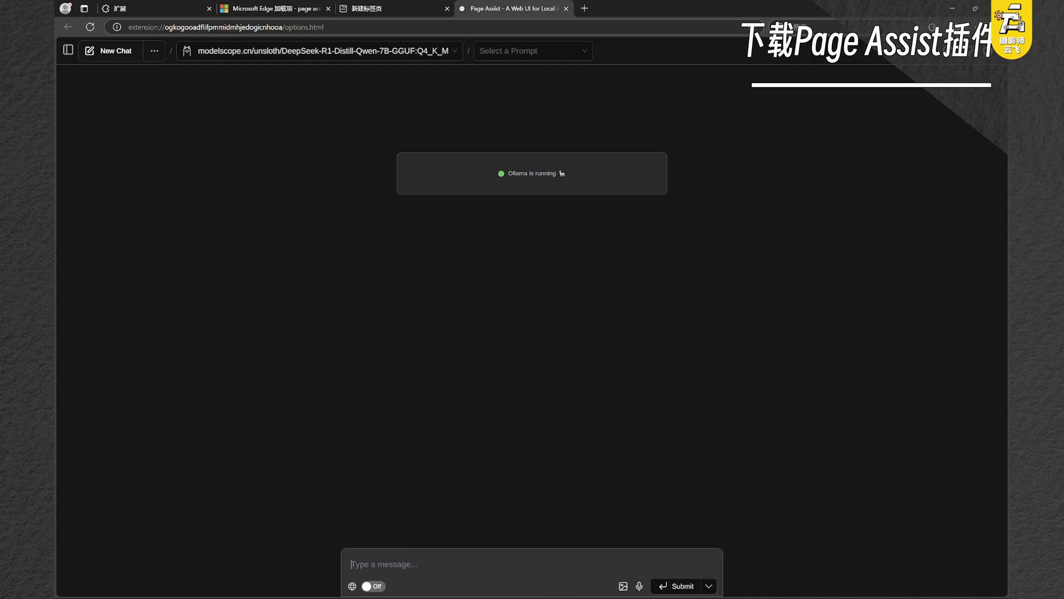
# Send the message "我在写核显安装deep seek的教程，你觉得我需要写到那些方面？" to the selected model.
pyautogui.write("我在写核显安装deep'se'ek的教程，你觉得我需要")
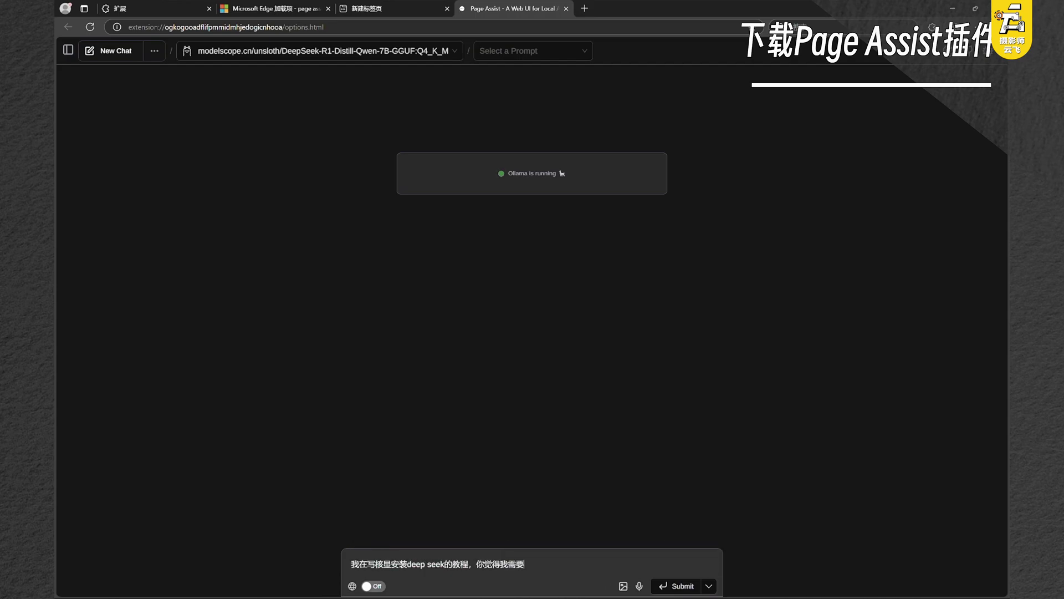
pyautogui.write('写到na那些方面？')
pyautogui.press('Return')
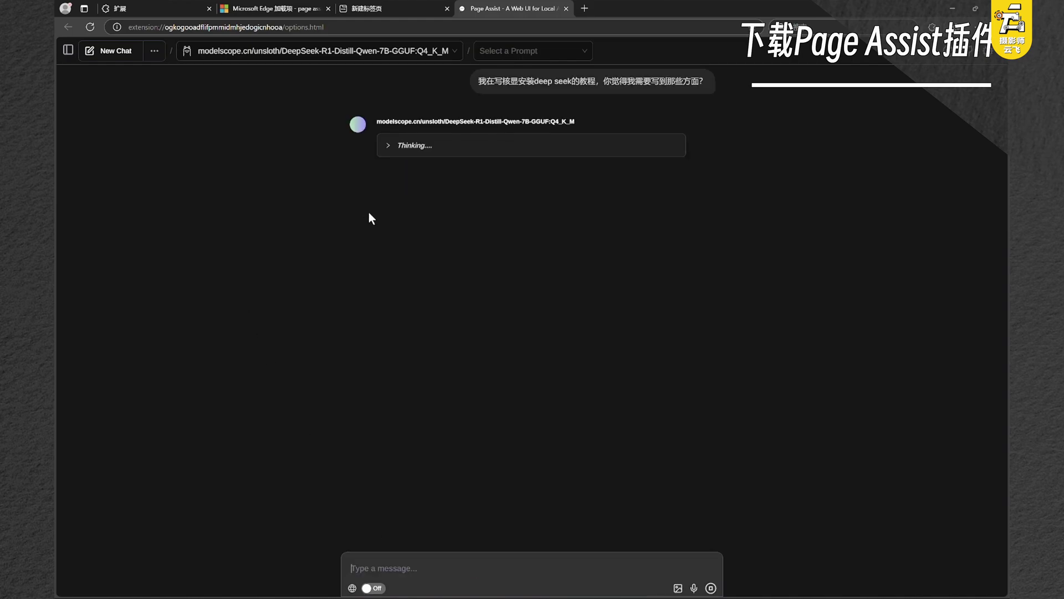
# Expand the model's thinking section, check the system load in Task Manager and read through the generated answer.
pyautogui.click(388, 146)
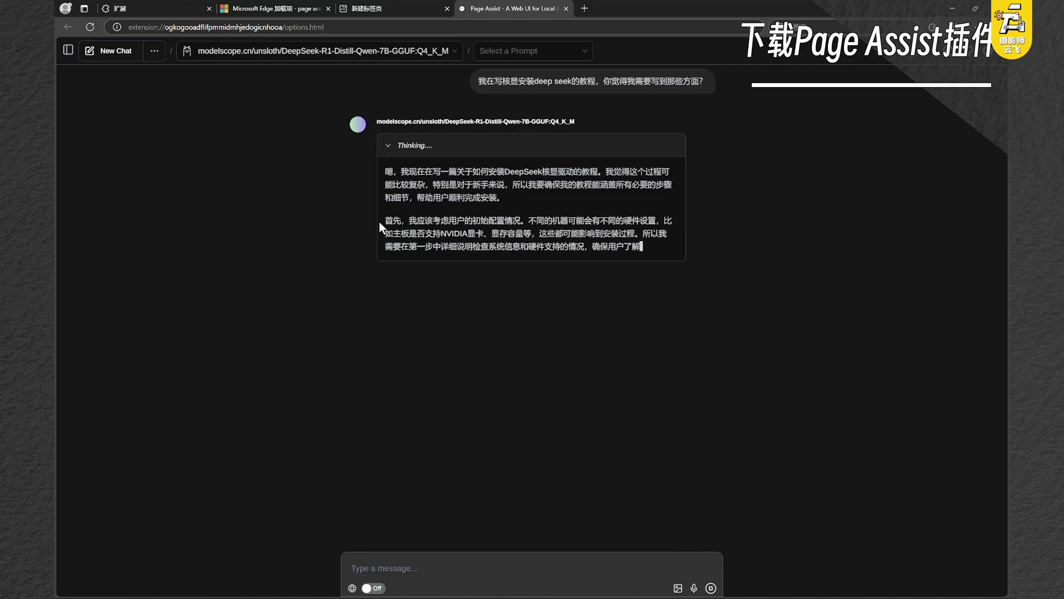
pyautogui.hotkey('ctrl', 'shift', 'Escape')
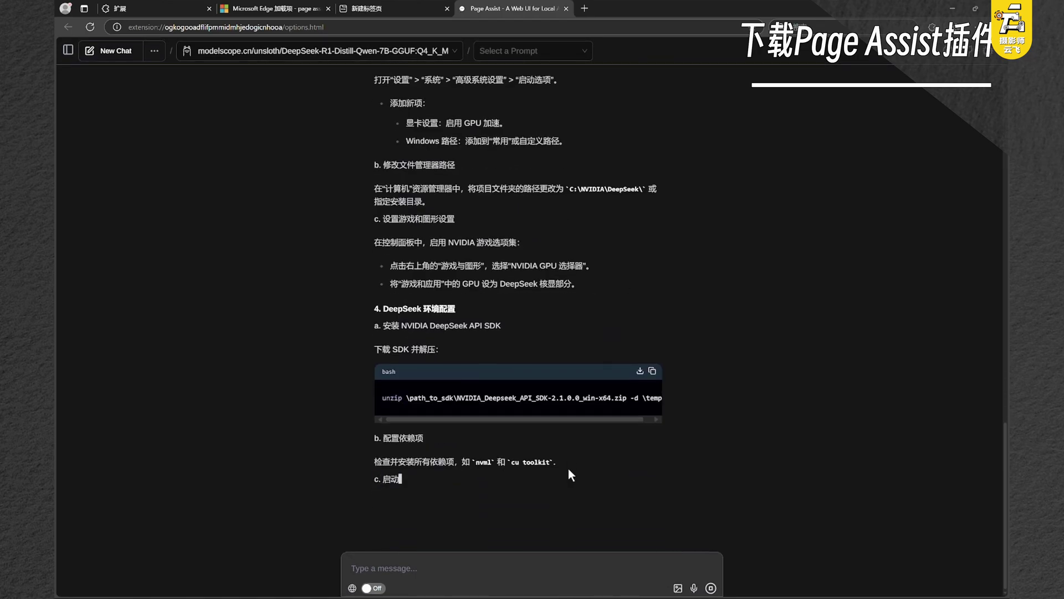
pyautogui.scroll(8, 570, 471)
pyautogui.scroll(-10, 570, 472)
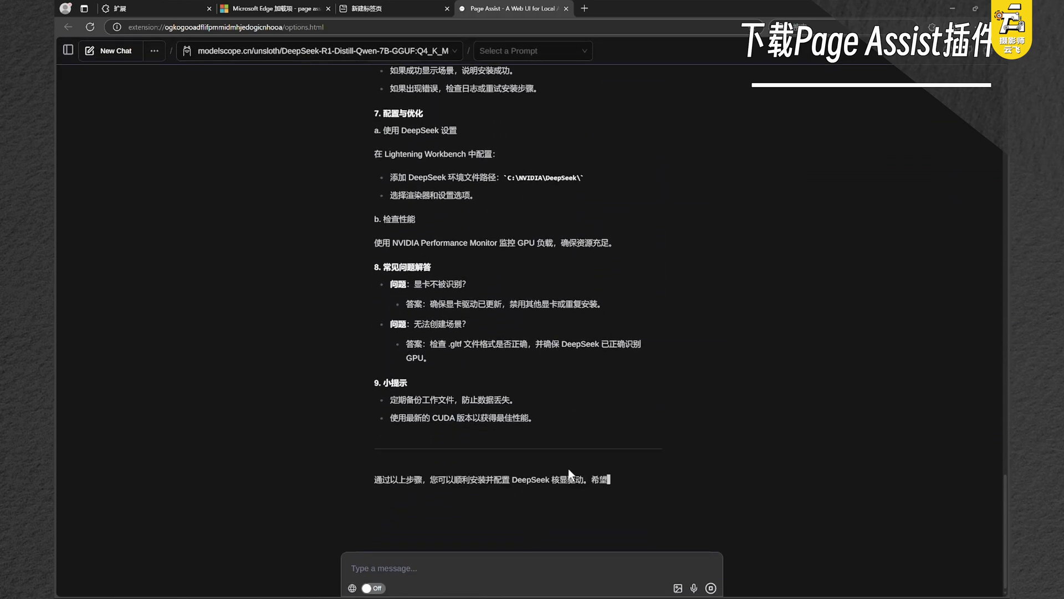
# Return to the start of the generated answer and open Page Assist's general settings.
pyautogui.scroll(10, 885, 174)
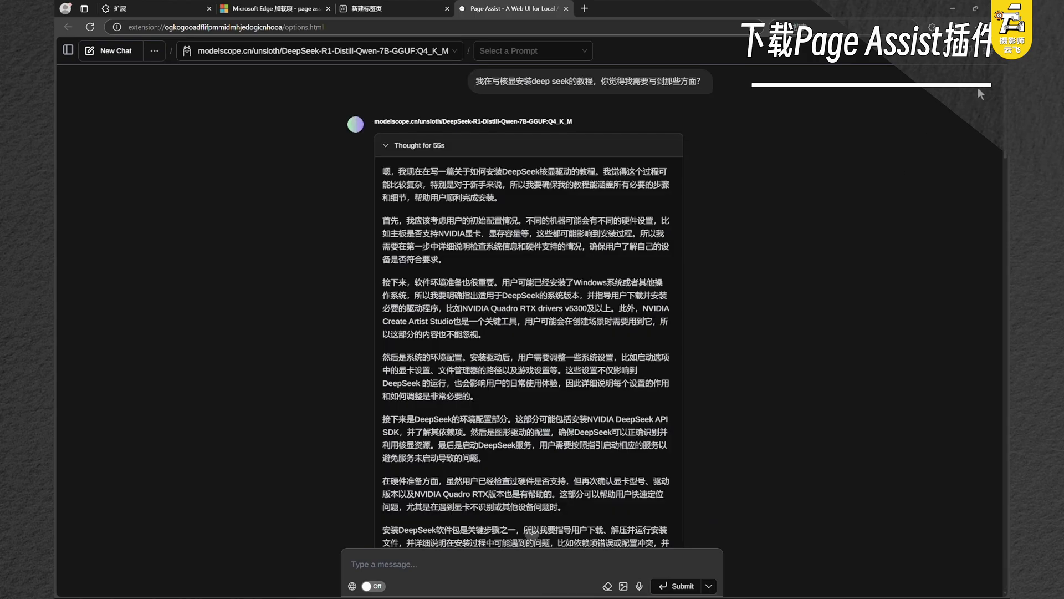
pyautogui.click(992, 56)
pyautogui.scroll(-10, 533, 407)
pyautogui.scroll(15, 533, 407)
pyautogui.scroll(-1, 534, 407)
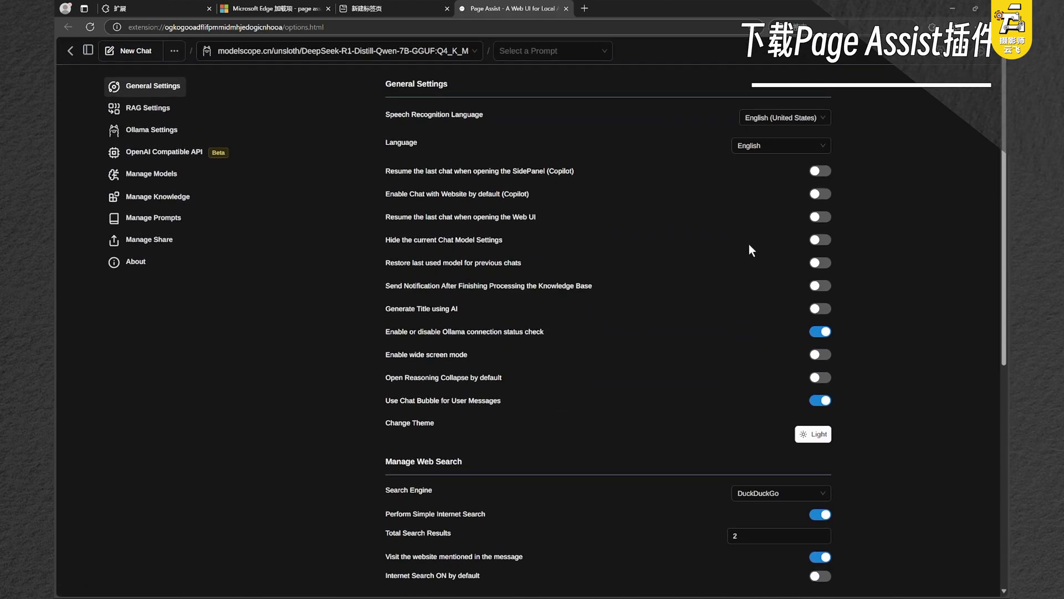
# Set the Page Assist interface language to 简体中文 and open the knowledge management page.
pyautogui.click(779, 145)
pyautogui.scroll(-3, 771, 270)
pyautogui.scroll(3, 780, 215)
pyautogui.click(779, 206)
pyautogui.scroll(-2, 649, 238)
pyautogui.scroll(2, 648, 238)
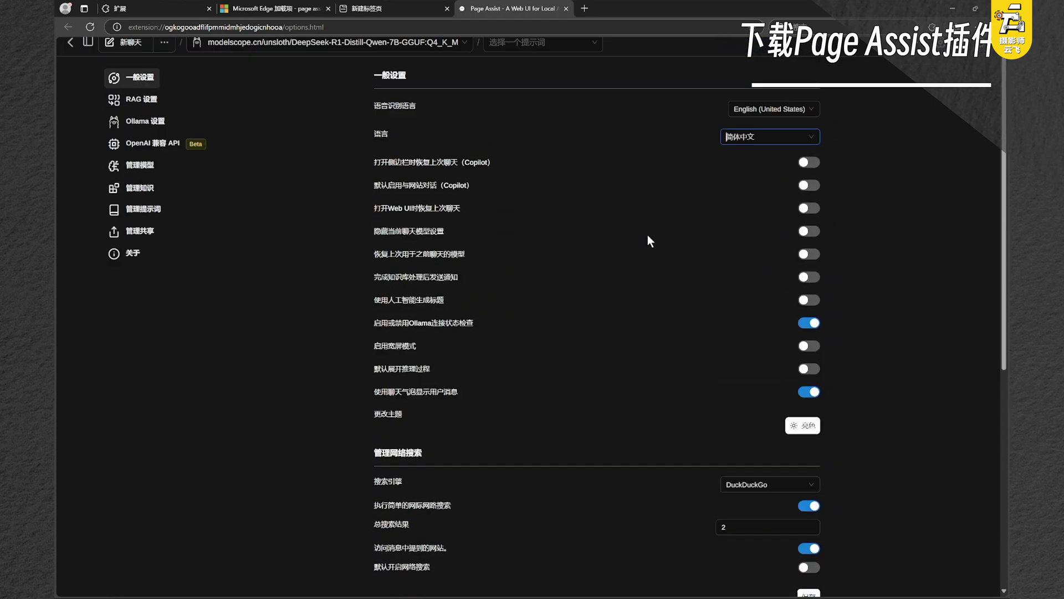
pyautogui.click(145, 198)
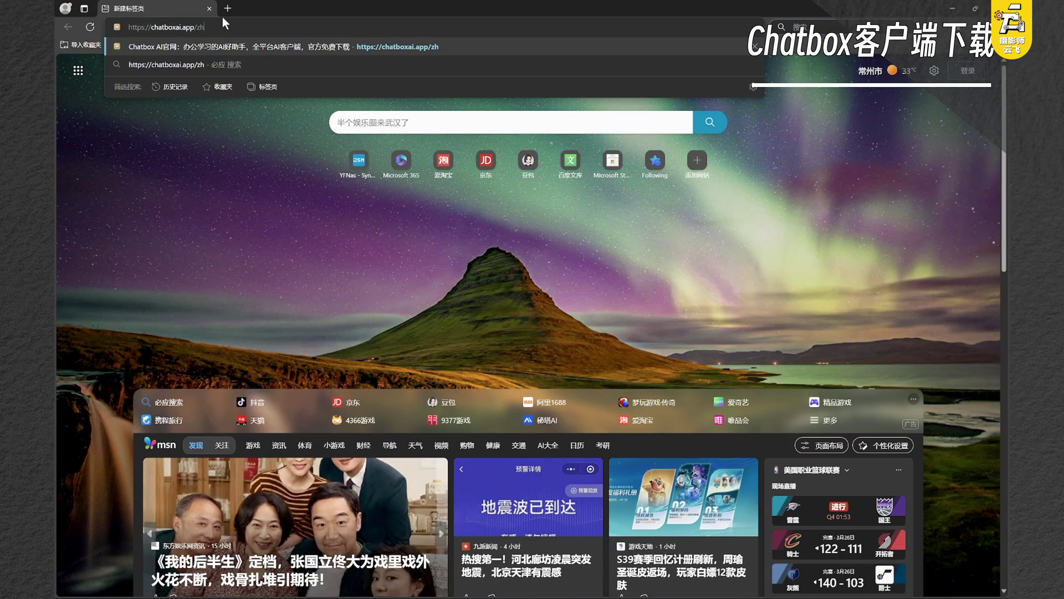
pyautogui.press('Return')
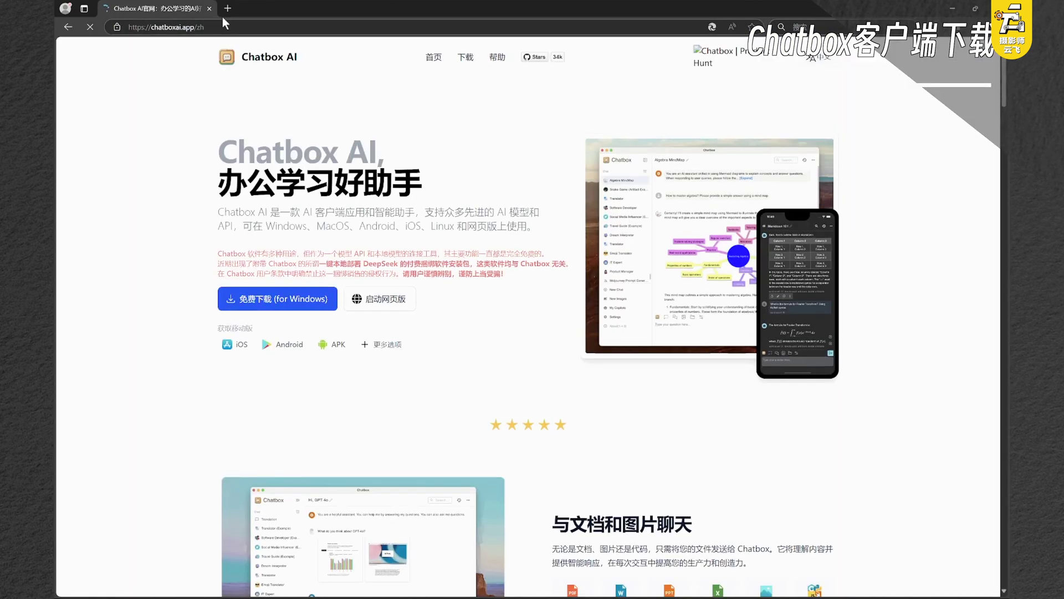
pyautogui.click(295, 308)
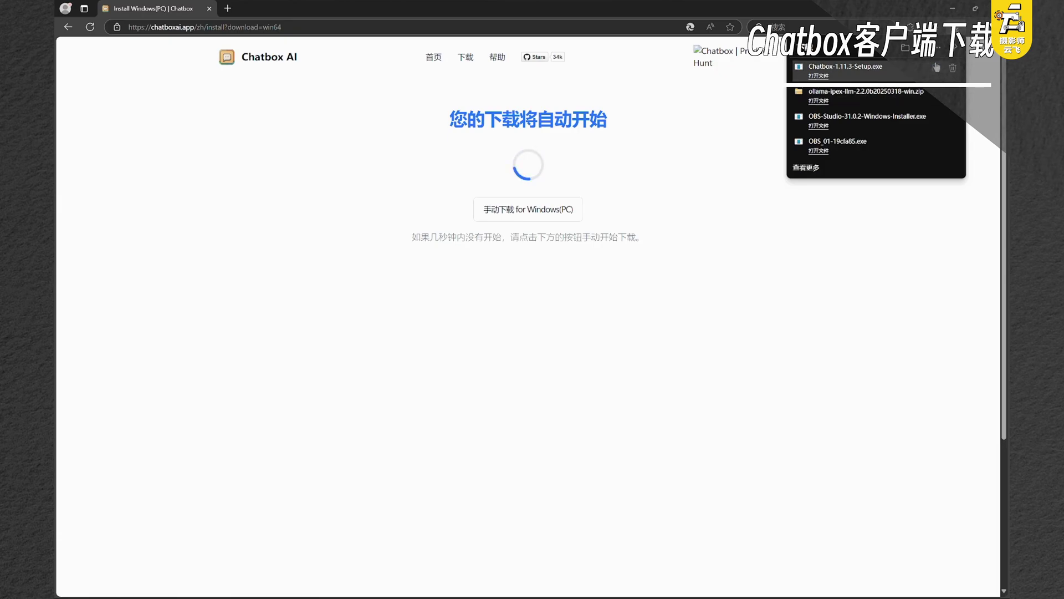
pyautogui.click(935, 69)
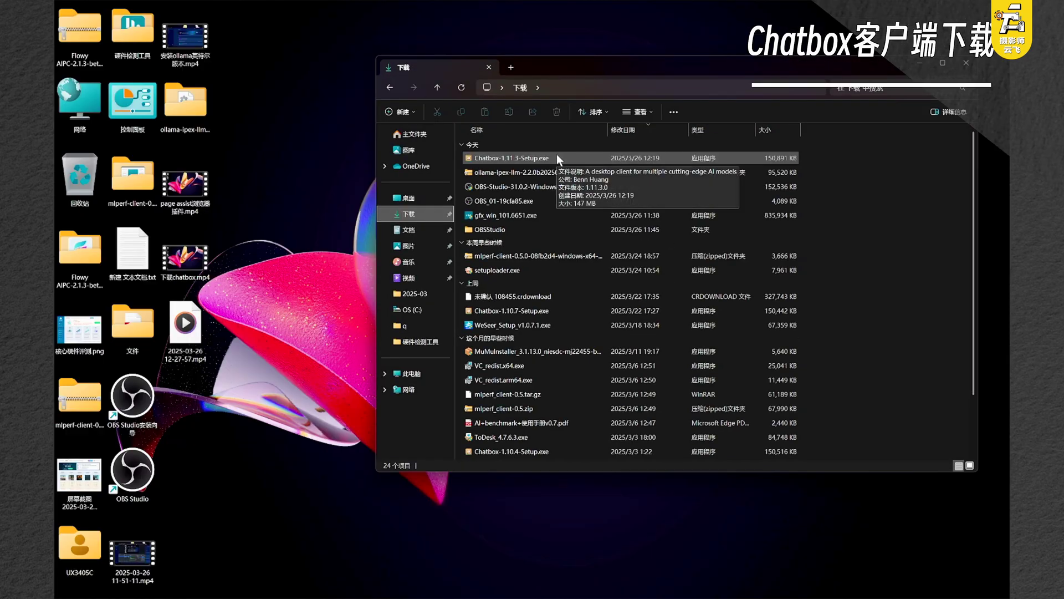
# Run Chatbox-1.11.3-Setup.exe, install it for the current user only, launch Chatbox and move its window higher on the desktop.
pyautogui.doubleClick(557, 158)
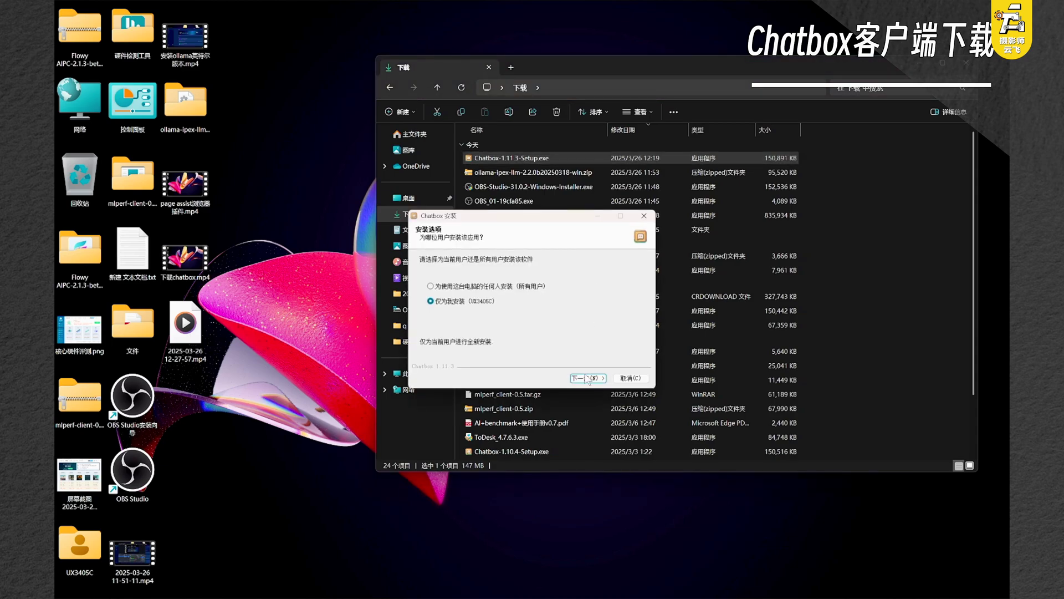
pyautogui.click(587, 378)
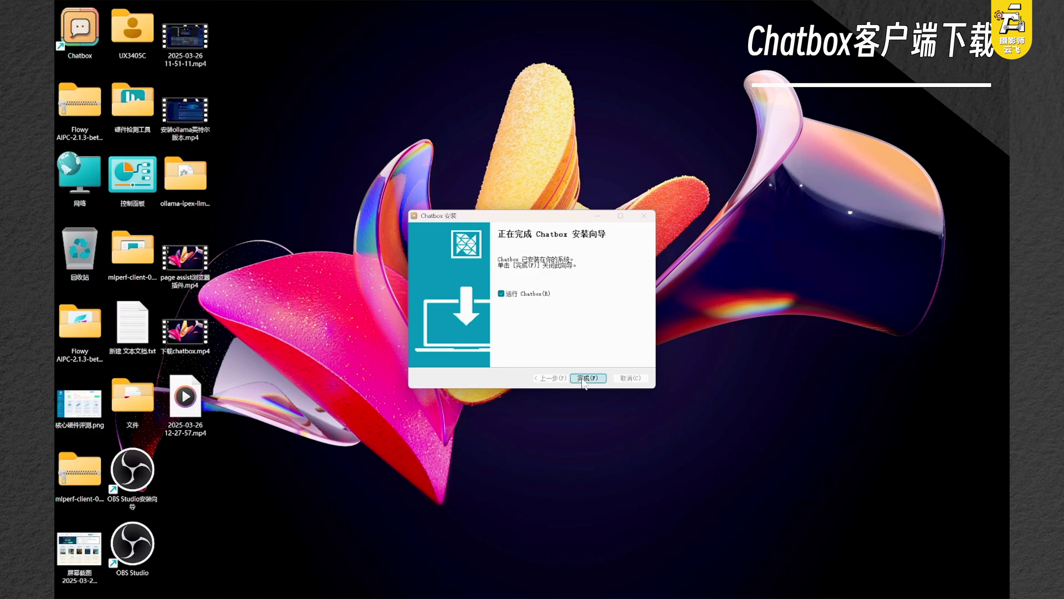
pyautogui.click(587, 378)
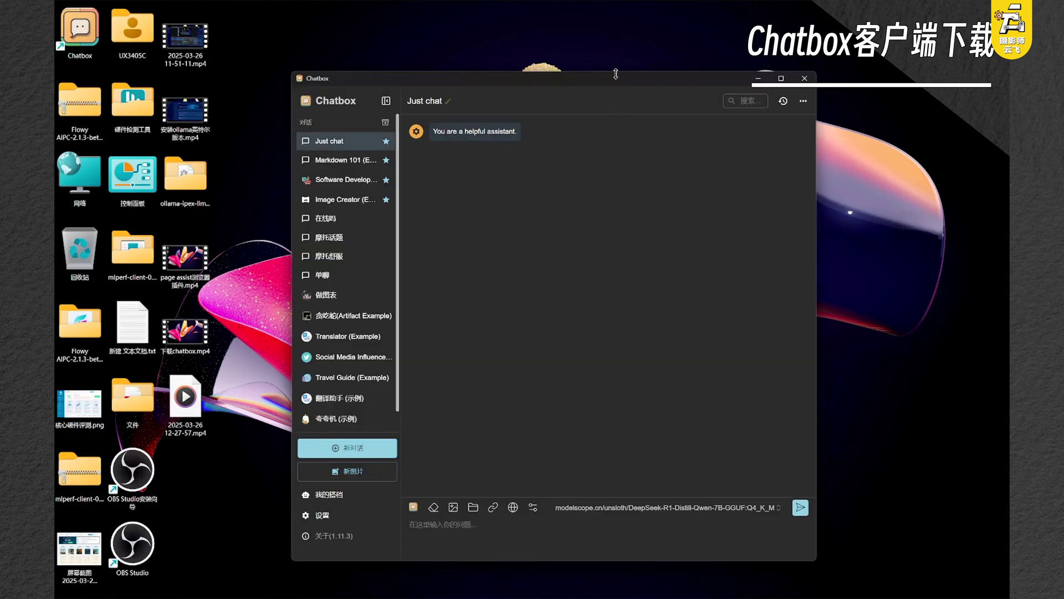
pyautogui.moveTo(594, 79); pyautogui.dragTo(594, 40)
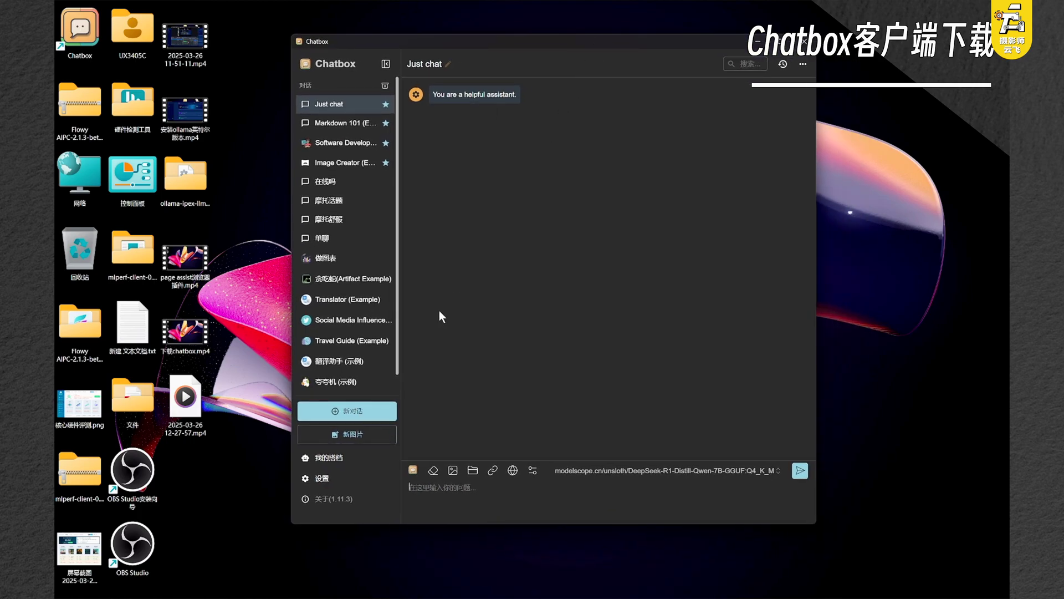
pyautogui.click(358, 486)
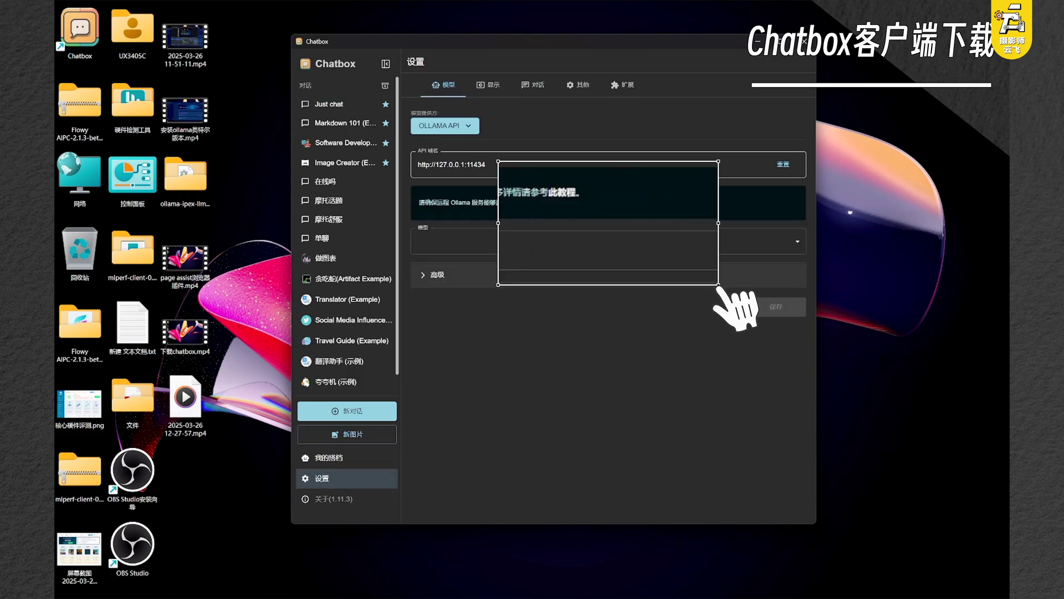
pyautogui.click(405, 82)
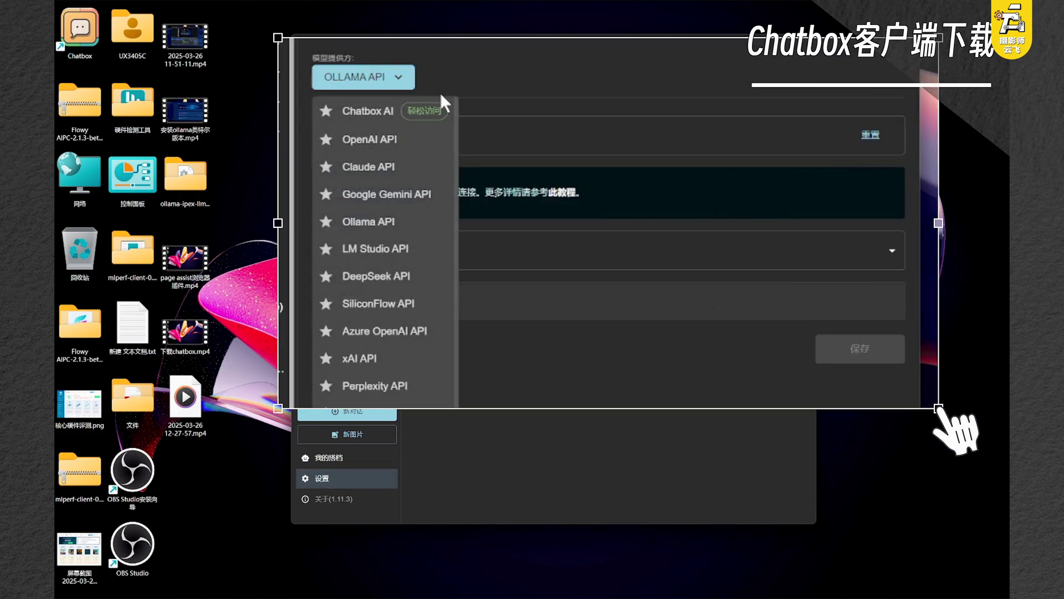
pyautogui.click(432, 110)
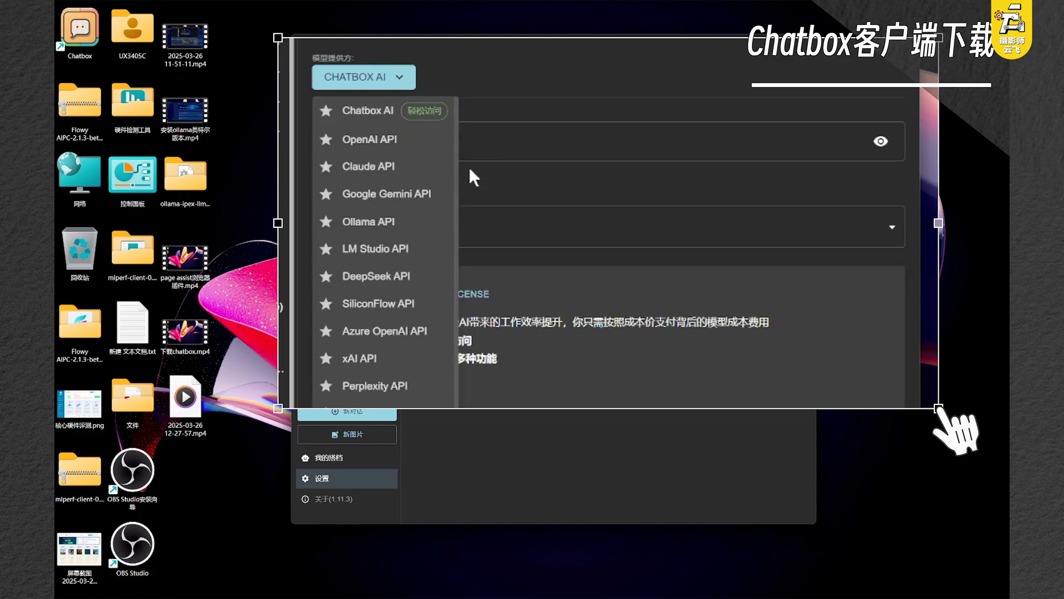
pyautogui.click(417, 224)
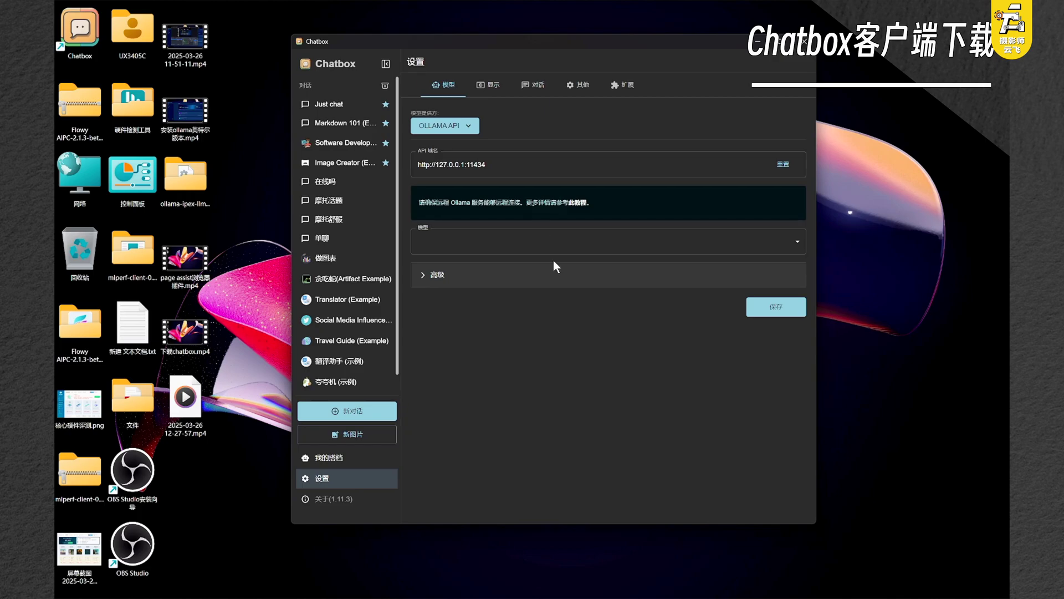
pyautogui.click(749, 314)
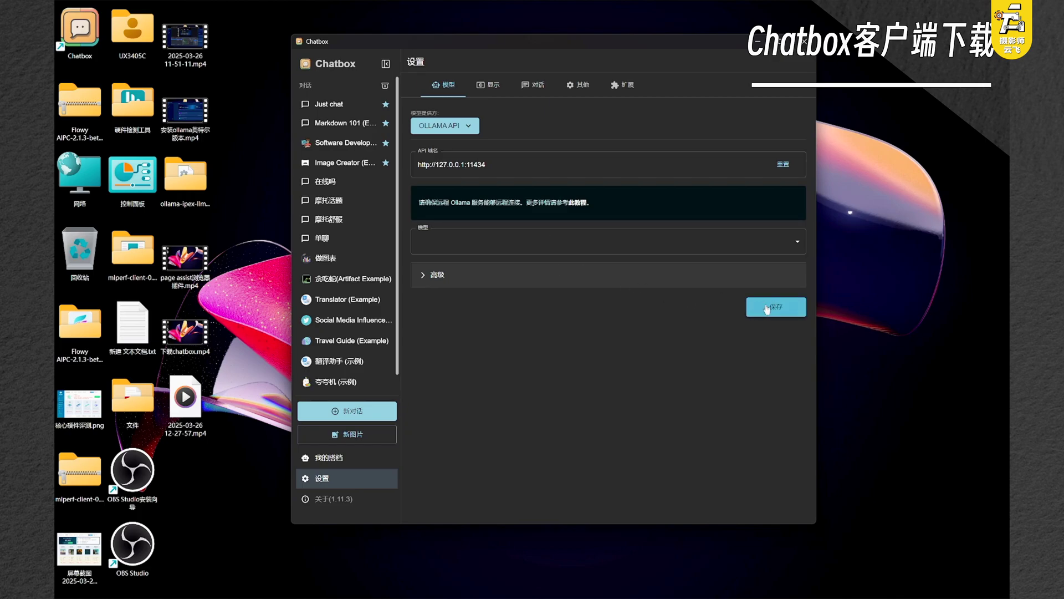
# Send the message "目前本地部署AI有哪些技术优势呢?" in the Just chat conversation.
pyautogui.click(347, 106)
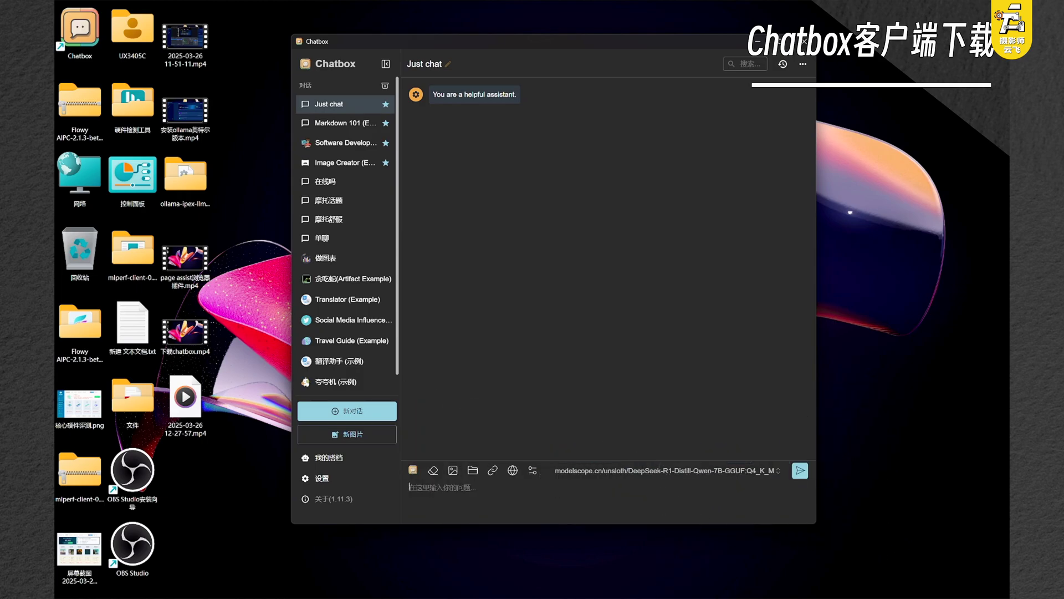
pyautogui.write('目前本地部署AI有哪些技术youyh')
pyautogui.press('space')
pyautogui.write('呢?')
pyautogui.press('Return')
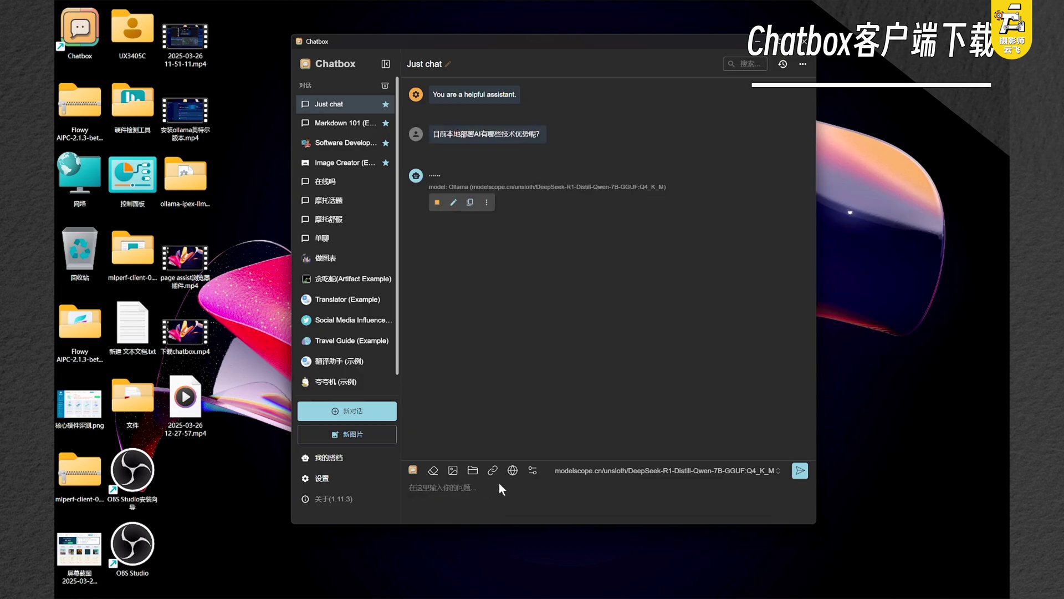
# Open the GPU 0 performance graph in Task Manager and arrange it side by side with the Chatbox window.
pyautogui.moveTo(535, 36); pyautogui.dragTo(711, 32)
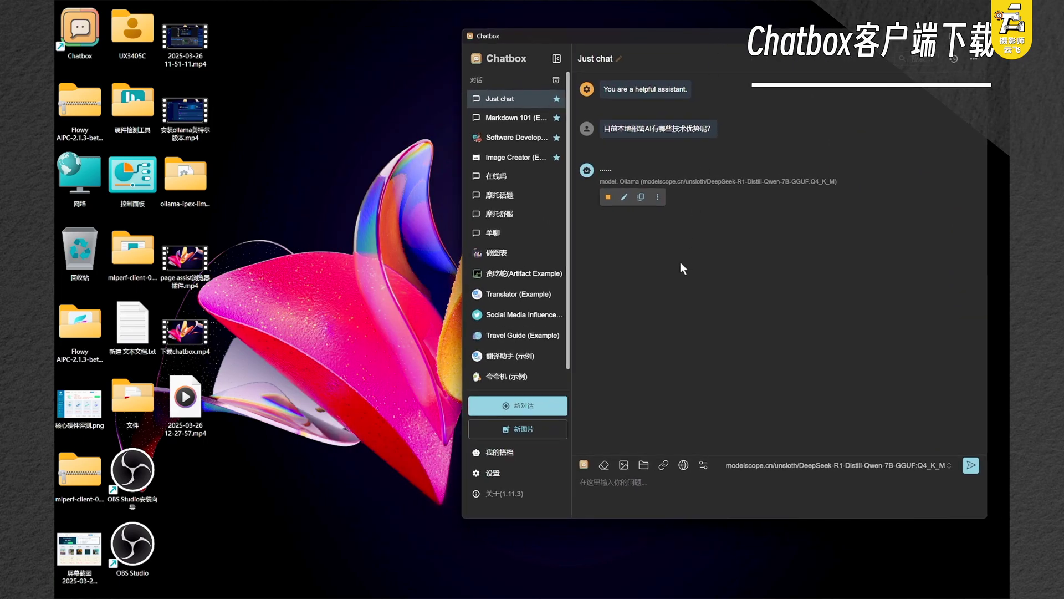
pyautogui.hotkey('ctrl', 'shift', 'Escape')
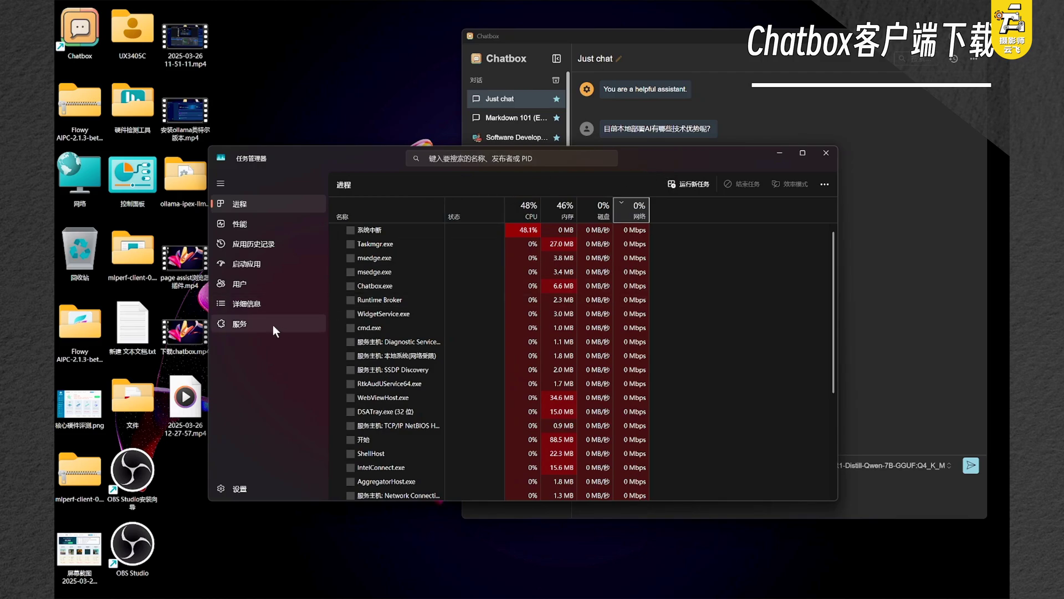
pyautogui.click(251, 223)
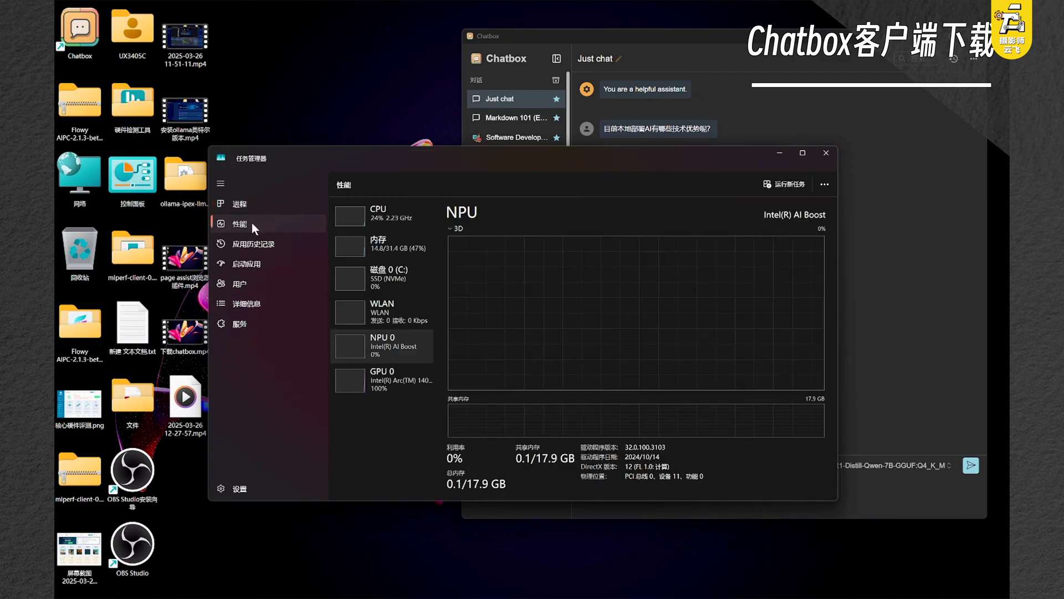
pyautogui.click(393, 392)
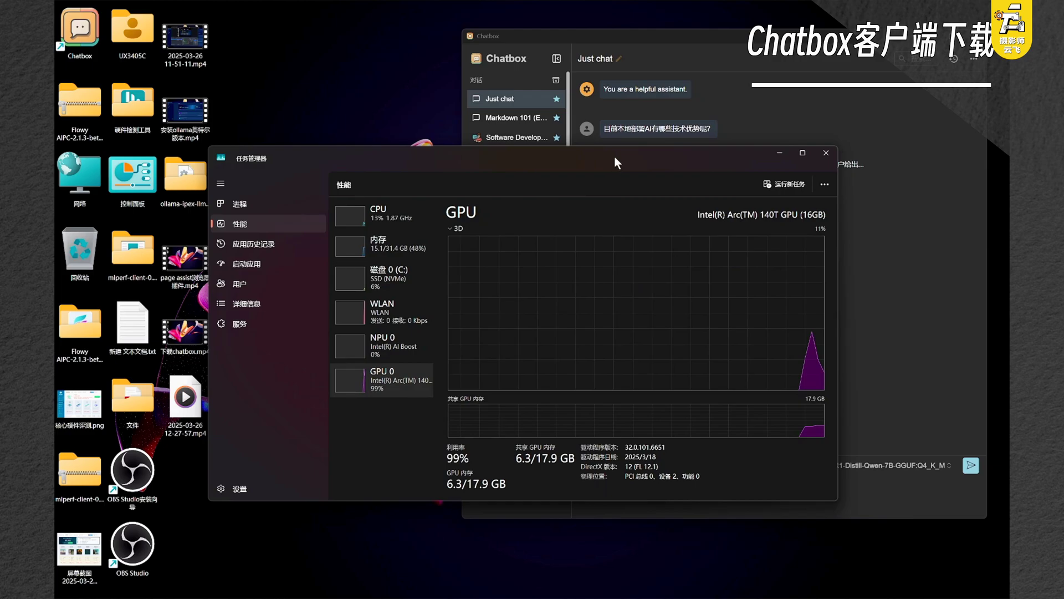
pyautogui.moveTo(618, 152); pyautogui.dragTo(452, 104)
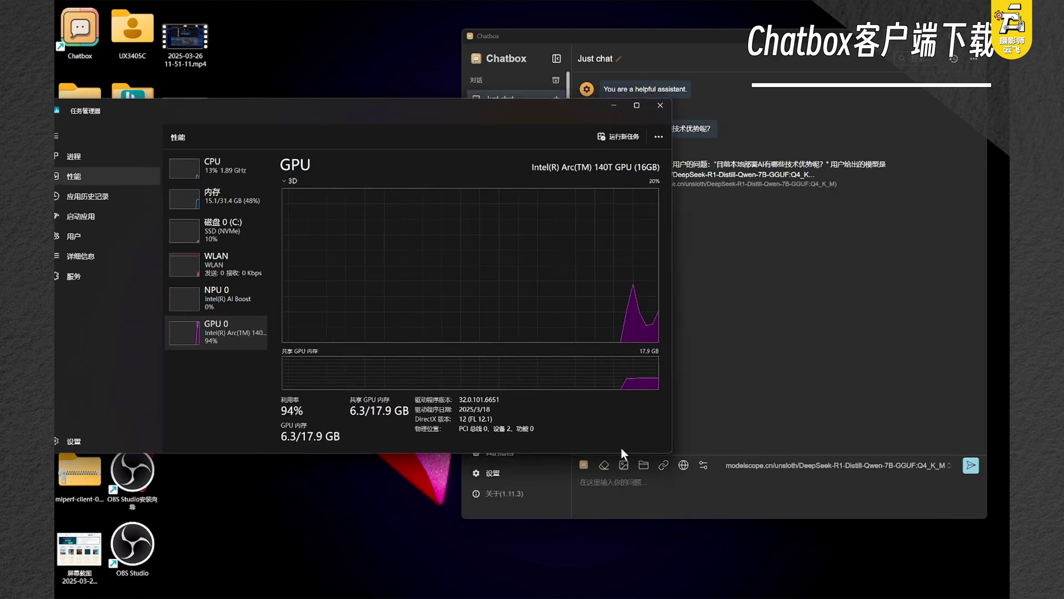
pyautogui.moveTo(657, 454); pyautogui.dragTo(460, 546)
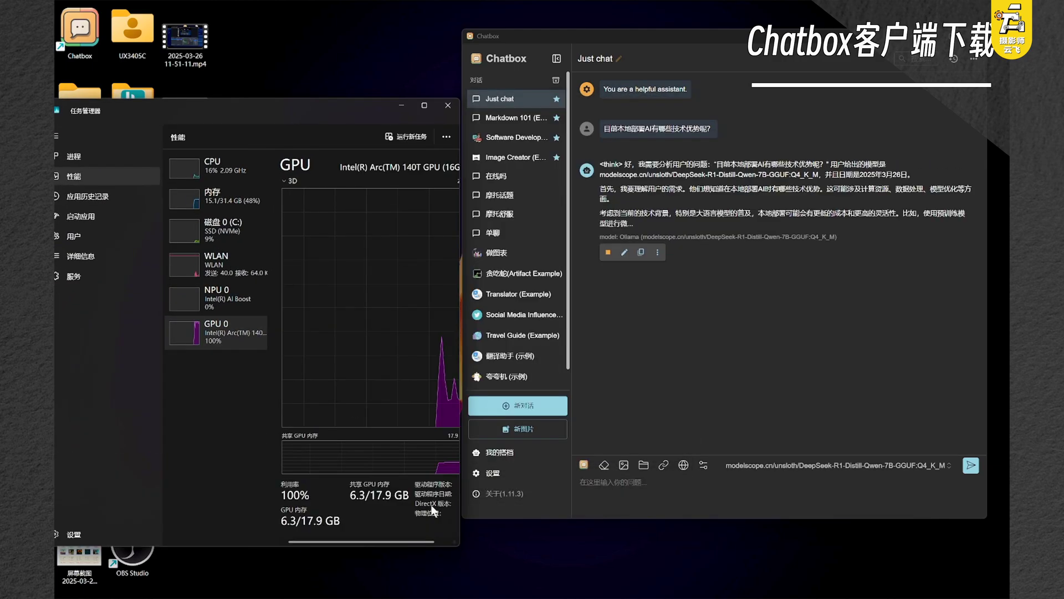
# Review the generated answer alongside the GPU load, close Task Manager and reposition the Chatbox window.
pyautogui.click(697, 338)
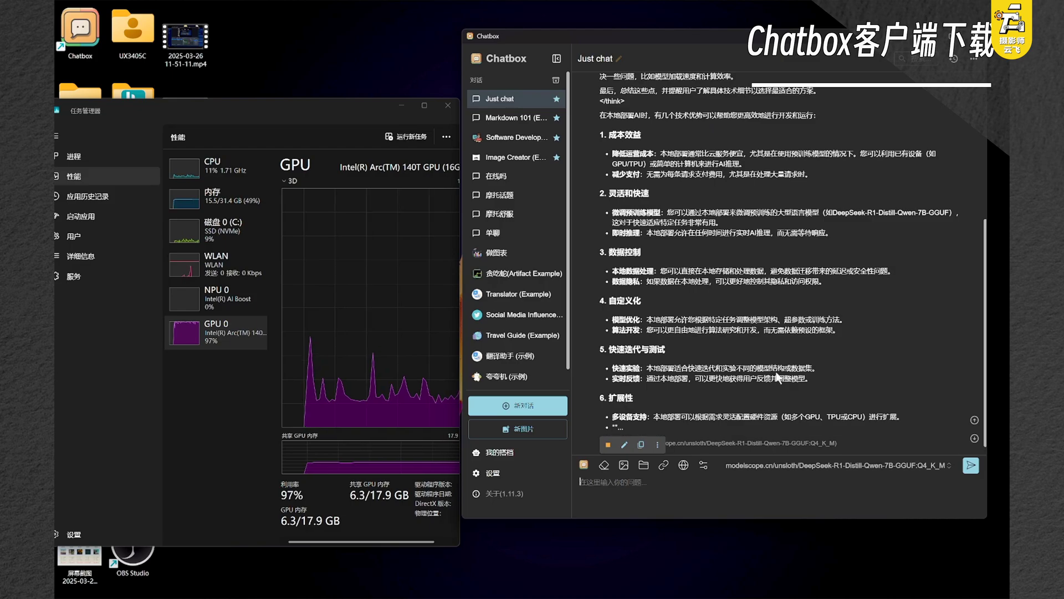
pyautogui.moveTo(822, 40); pyautogui.dragTo(804, 57)
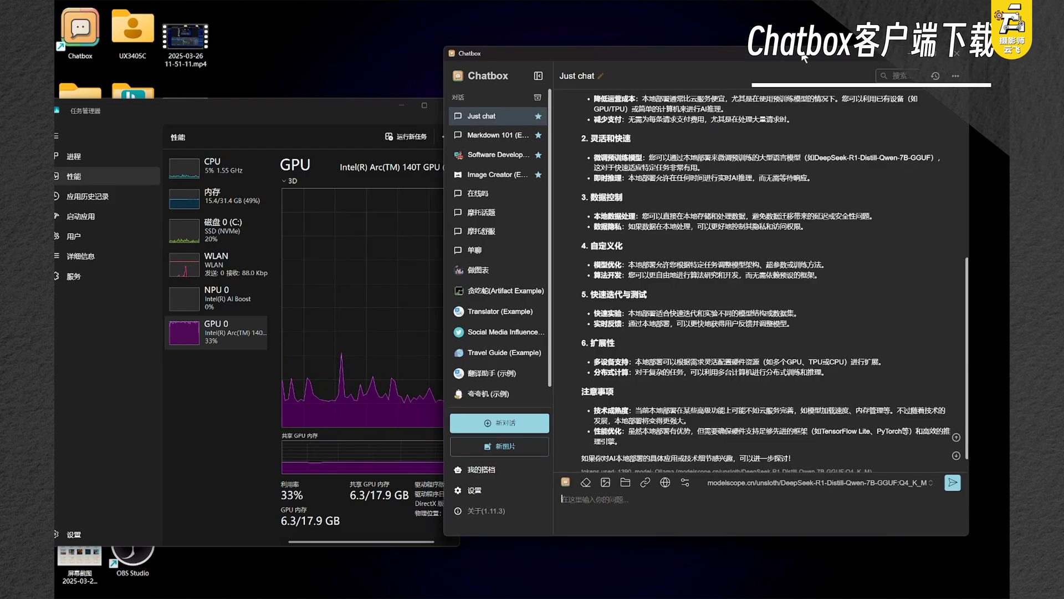
pyautogui.click(365, 117)
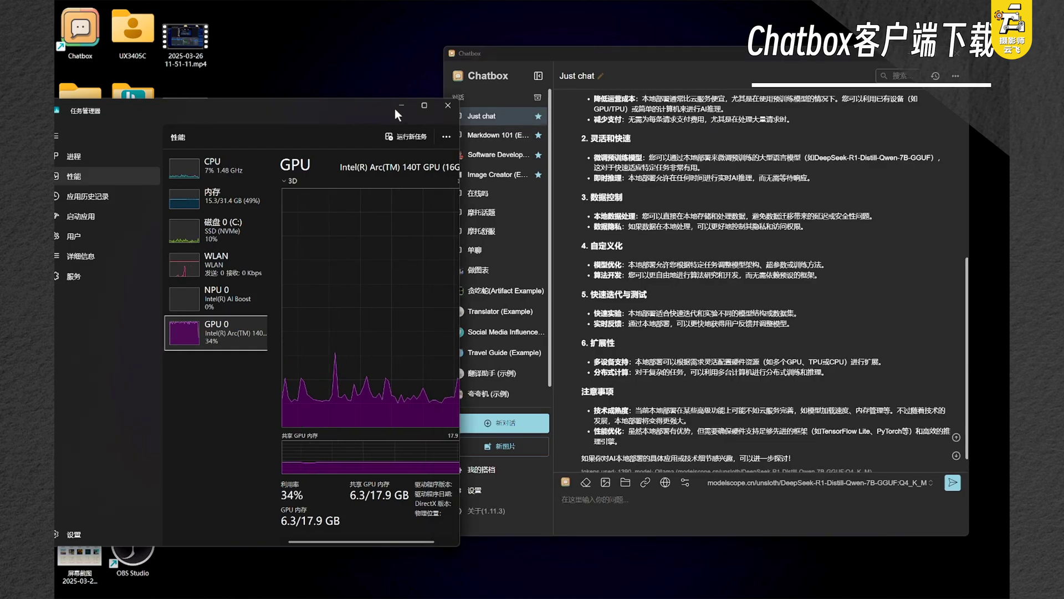
pyautogui.click(447, 106)
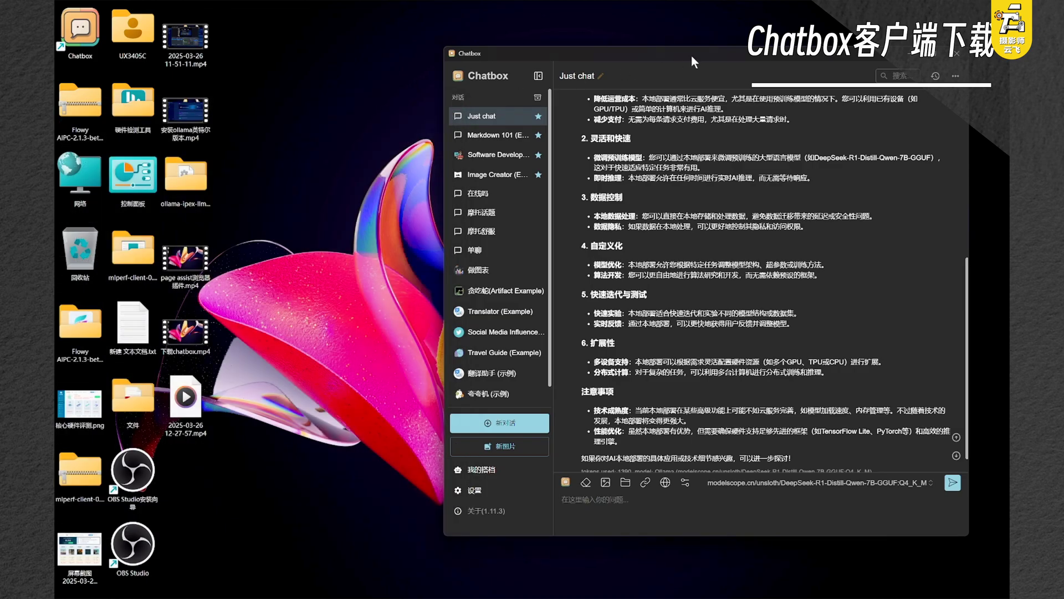
pyautogui.moveTo(692, 51); pyautogui.dragTo(547, 64)
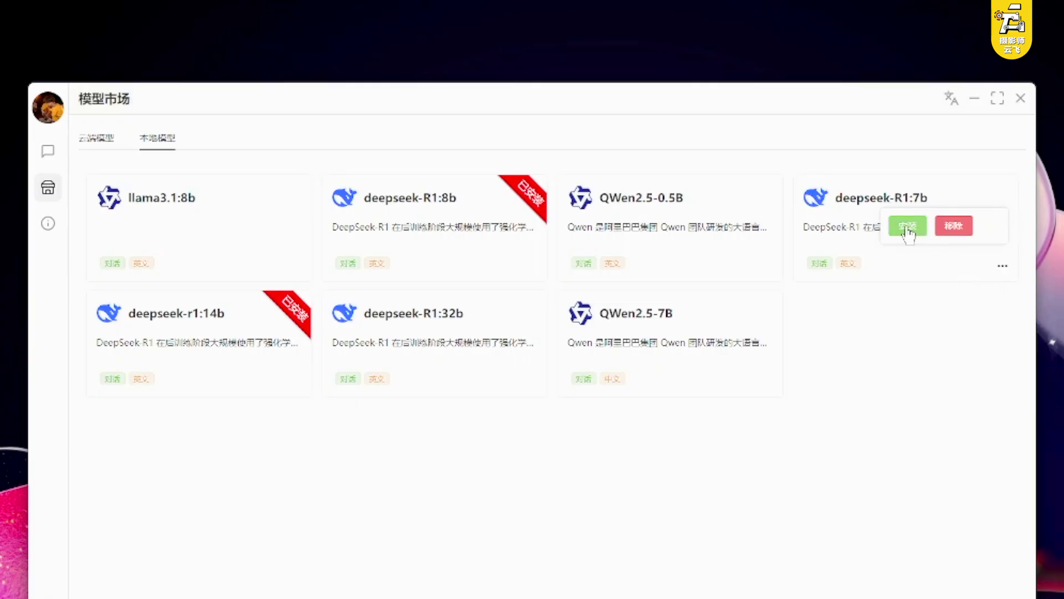
# Switch to Flowy and install the deepseek-R1:7b local model from its model market.
pyautogui.click(908, 228)
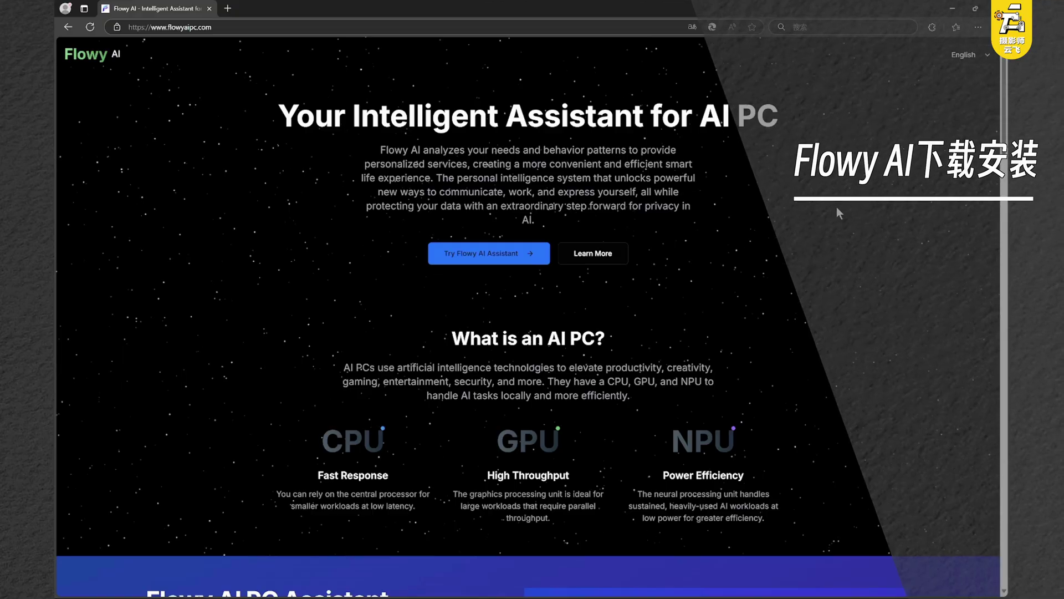
pyautogui.click(960, 54)
pyautogui.click(925, 101)
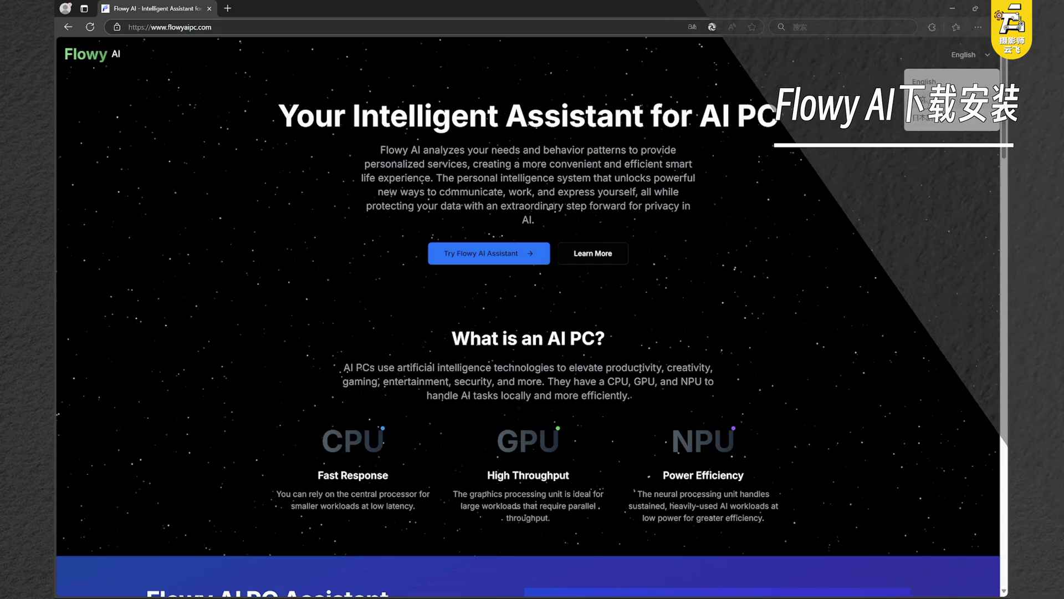
pyautogui.scroll(-15, 494, 311)
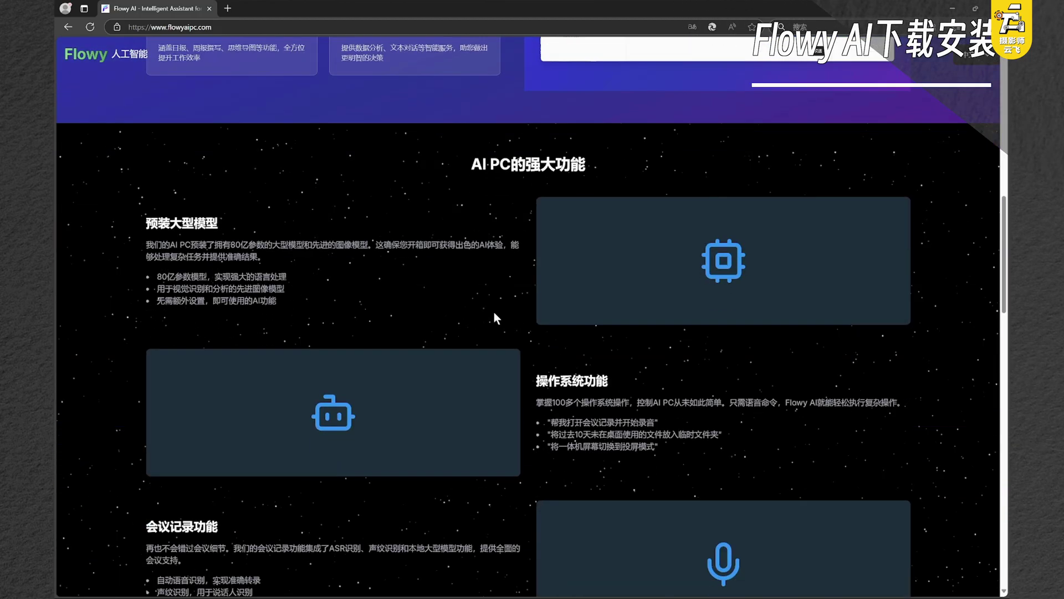
pyautogui.scroll(15, 494, 313)
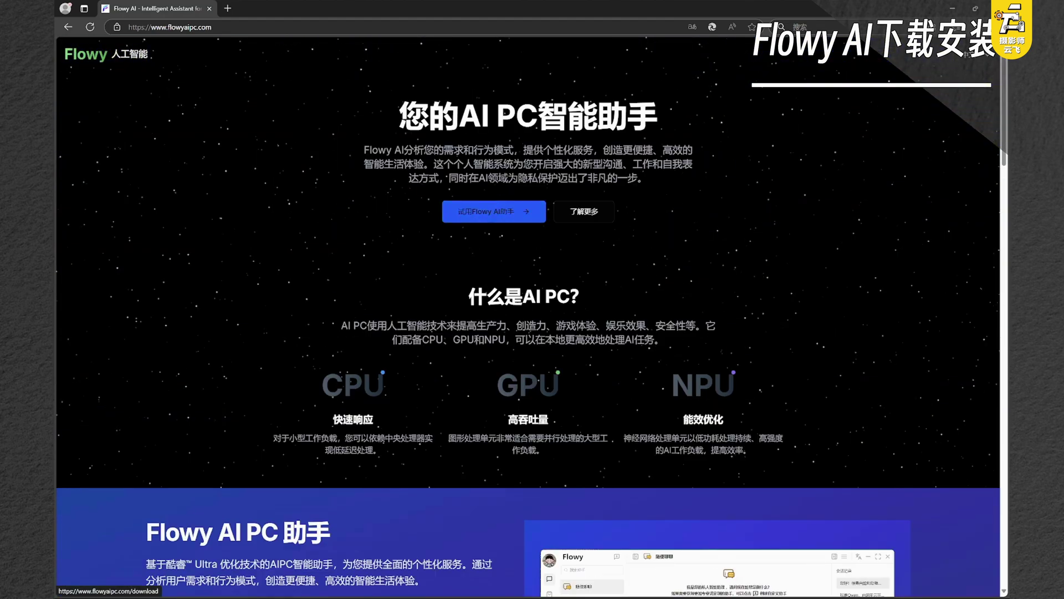
pyautogui.click(490, 215)
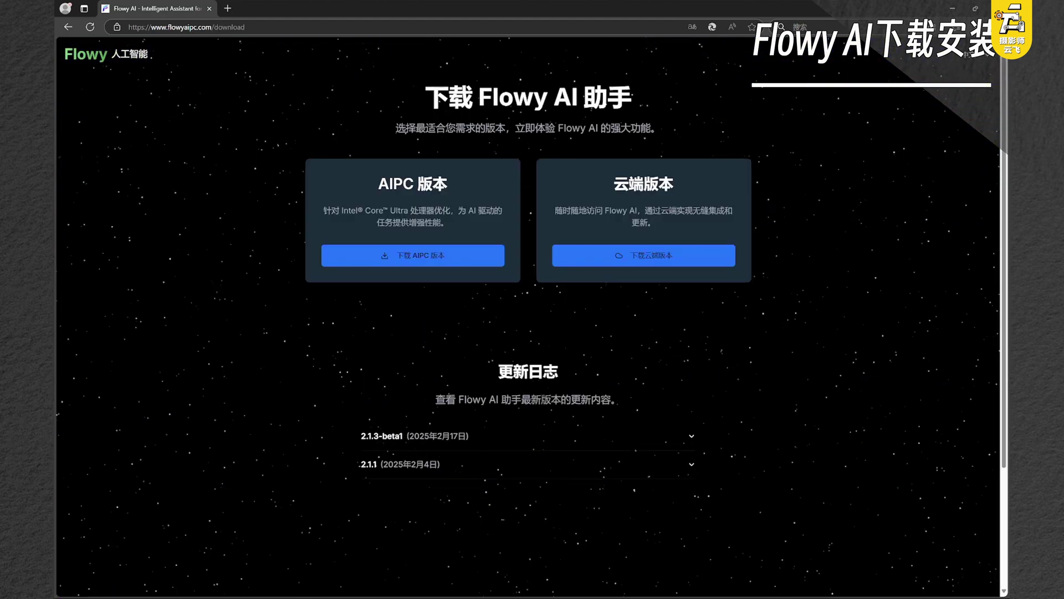
pyautogui.click(435, 256)
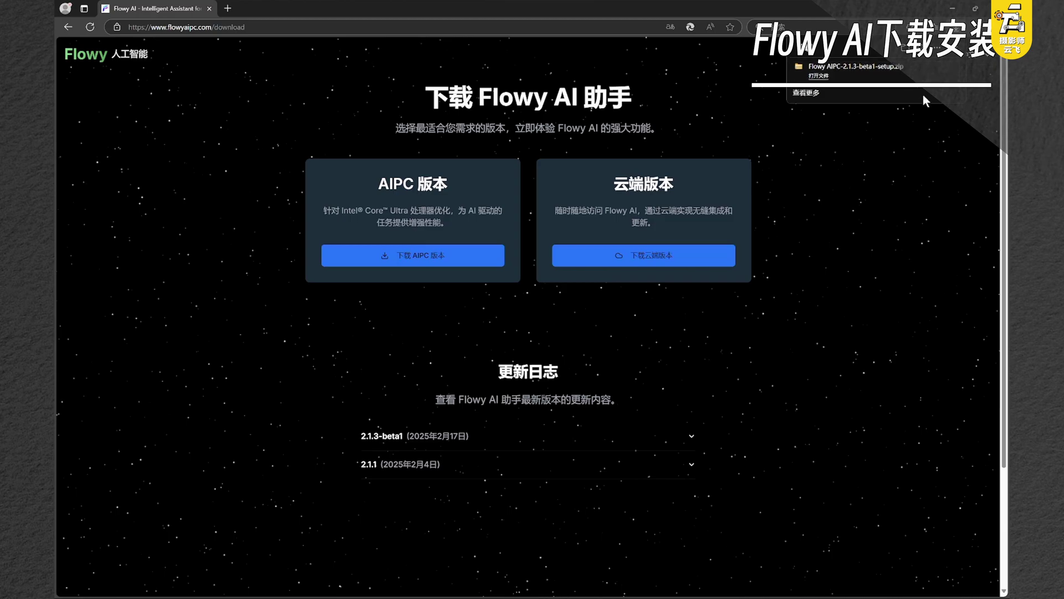
# Show the downloaded Flowy AIPC-2.1.3-beta1-setup.zip in the Downloads folder and extract all its contents.
pyautogui.click(939, 70)
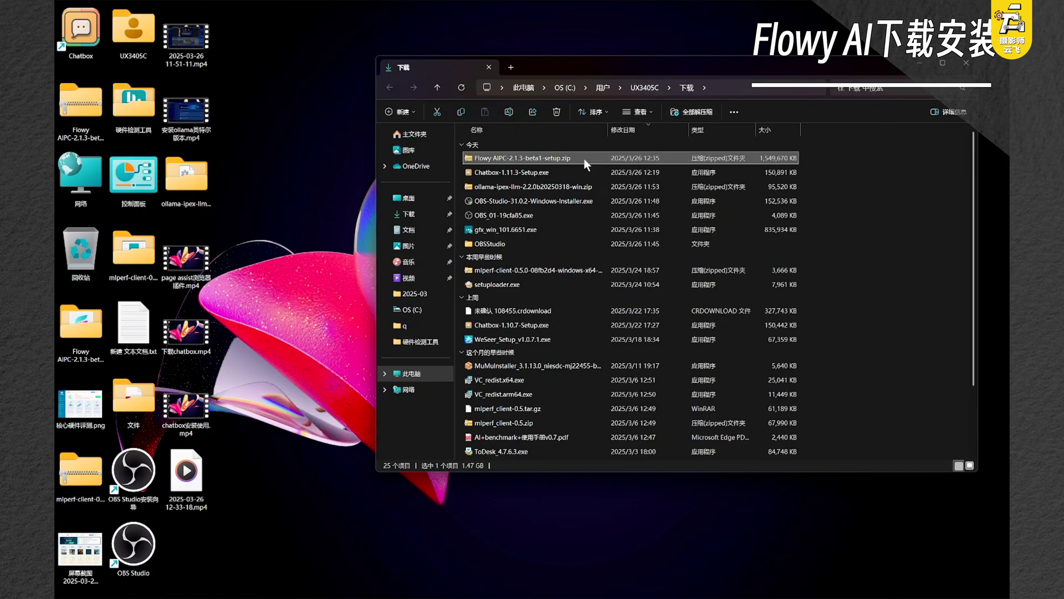
pyautogui.rightClick(585, 161)
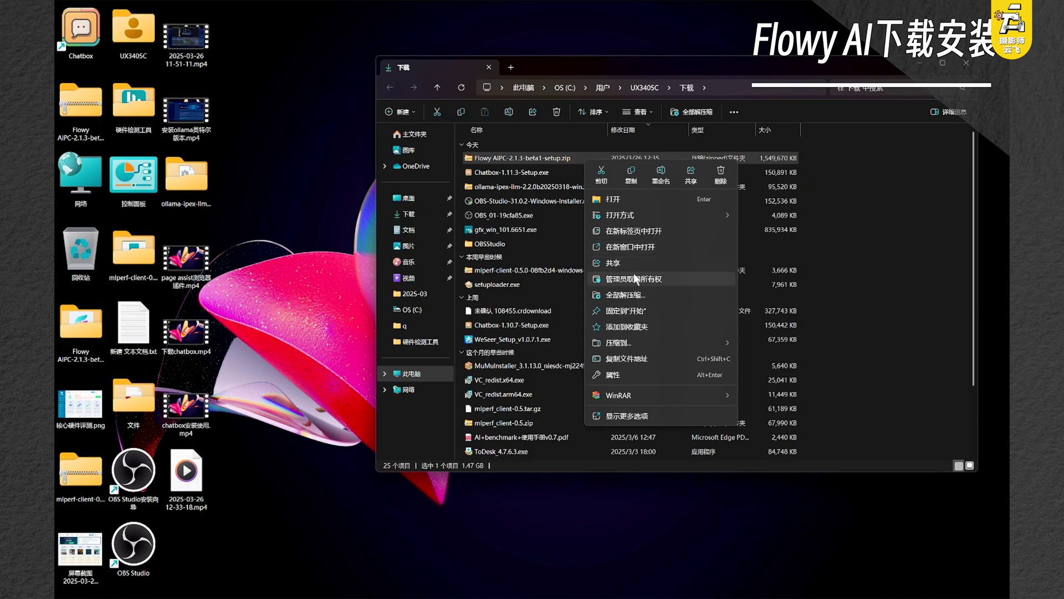
pyautogui.click(626, 297)
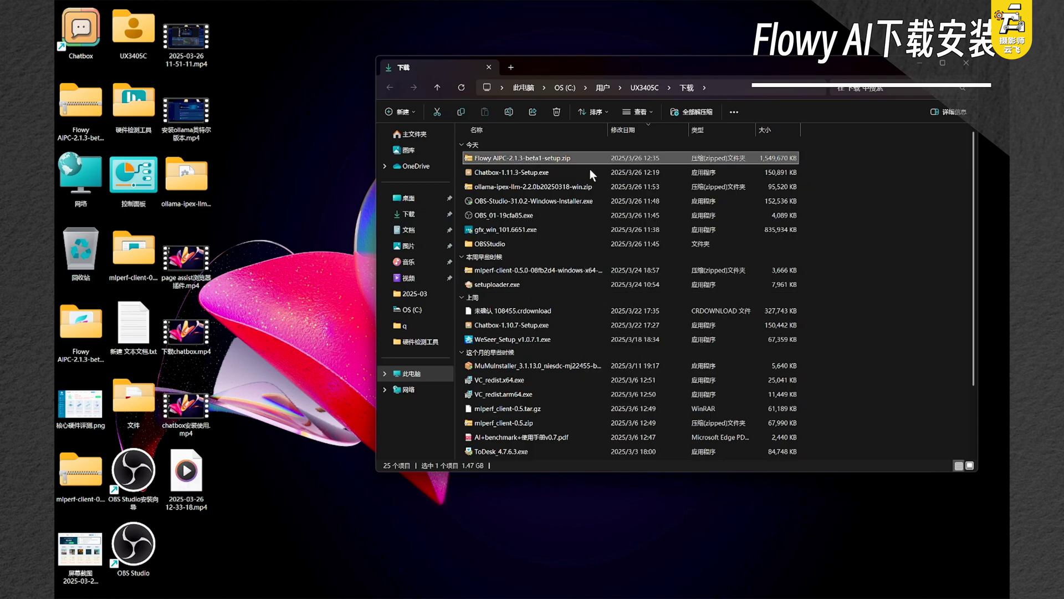
pyautogui.click(626, 405)
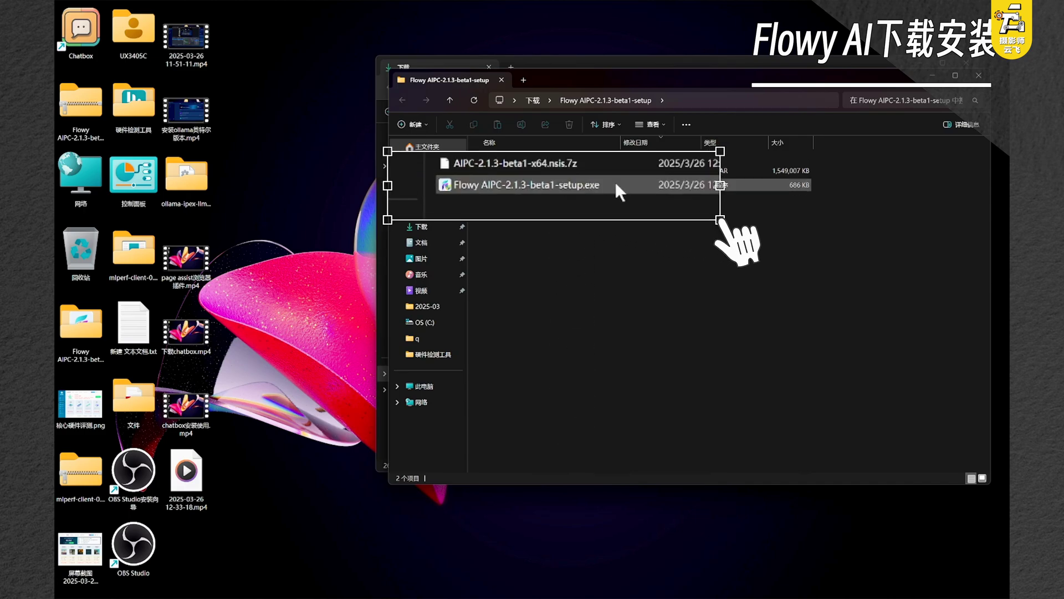
# Launch Flowy AIPC-2.1.3-beta1-setup.exe from the extracted folder and allow it to run despite the SmartScreen block.
pyautogui.doubleClick(596, 186)
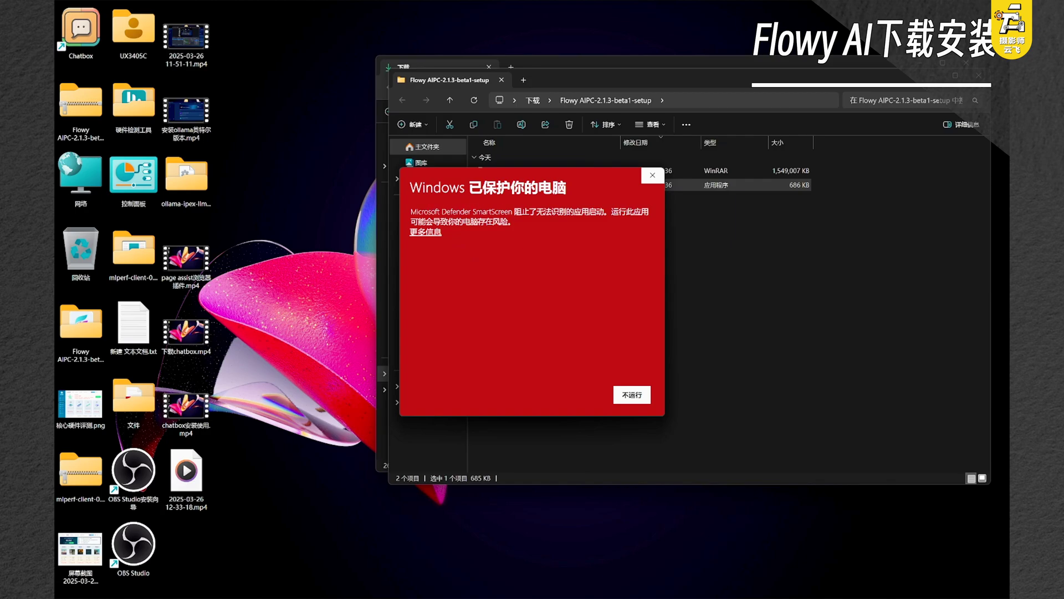
pyautogui.click(431, 233)
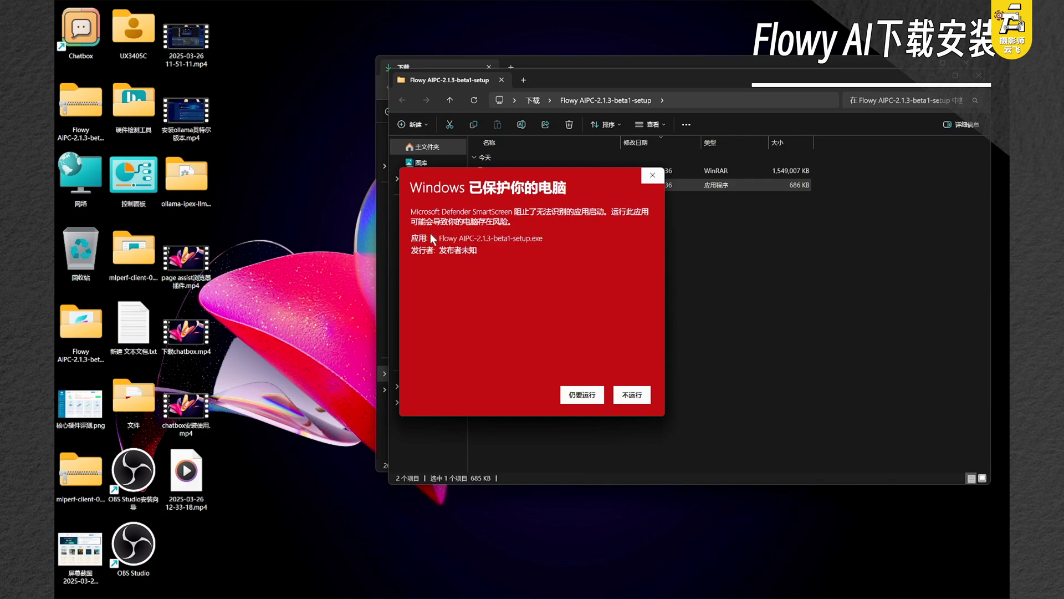
pyautogui.click(586, 395)
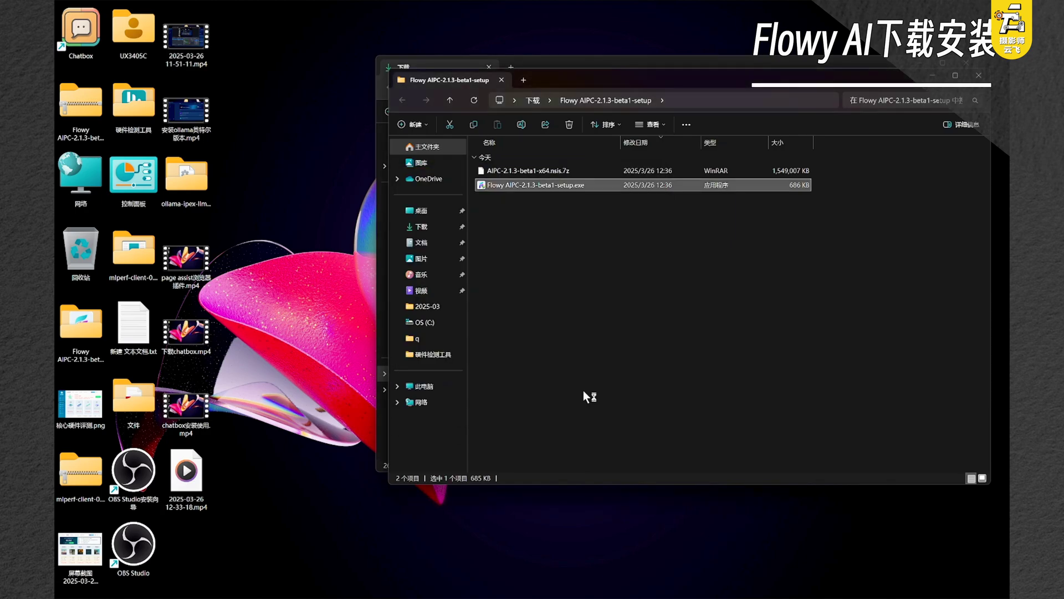
pyautogui.click(588, 379)
# Minimize both folder windows and finish the Flowy AIPC setup wizard with the option to run Flowy AIPC enabled.
pyautogui.click(931, 75)
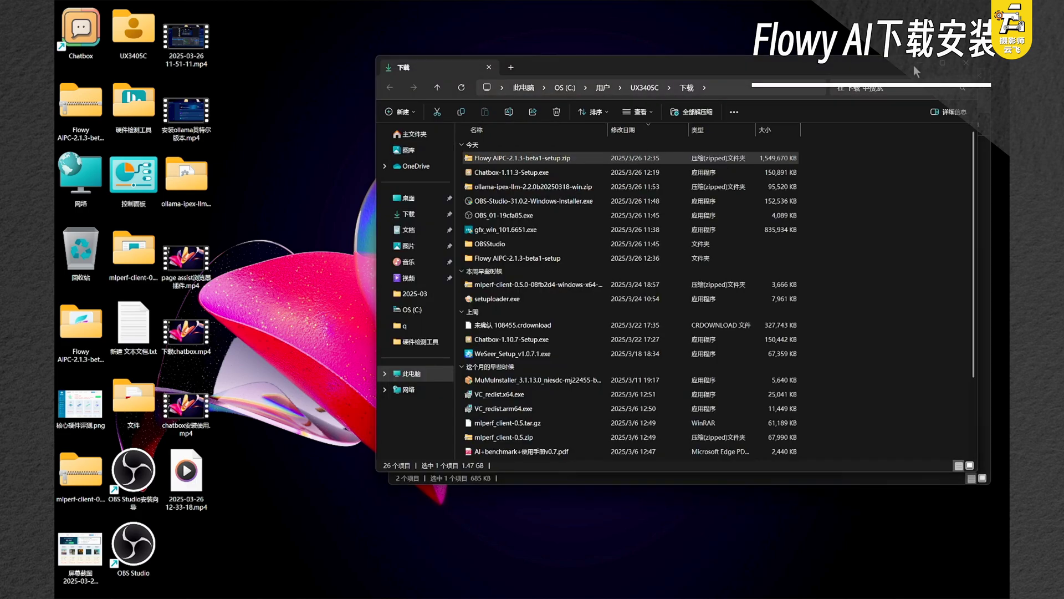
pyautogui.click(918, 63)
pyautogui.moveTo(517, 215); pyautogui.dragTo(507, 161)
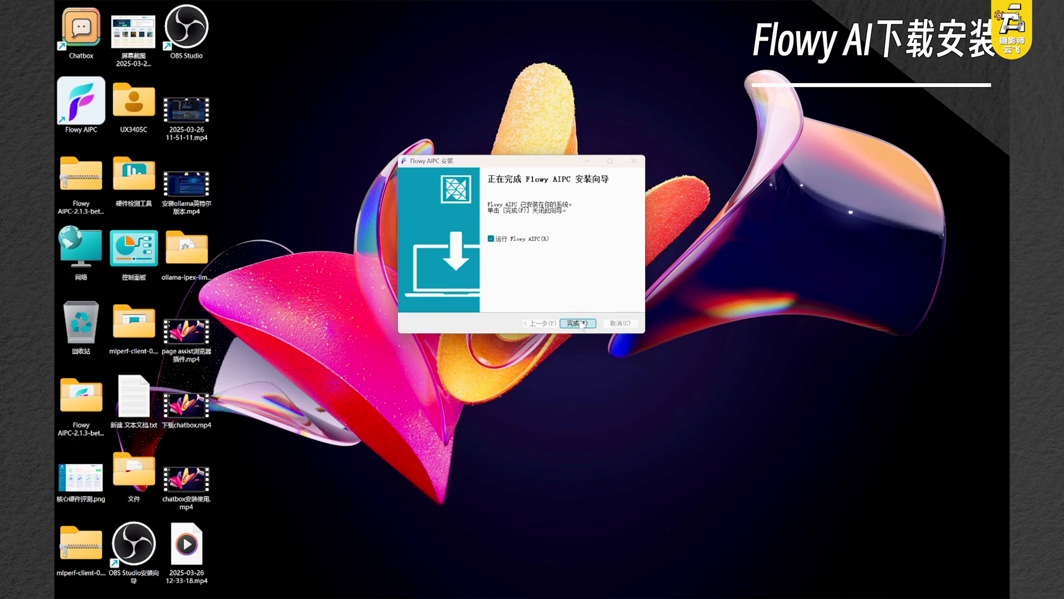
pyautogui.click(578, 324)
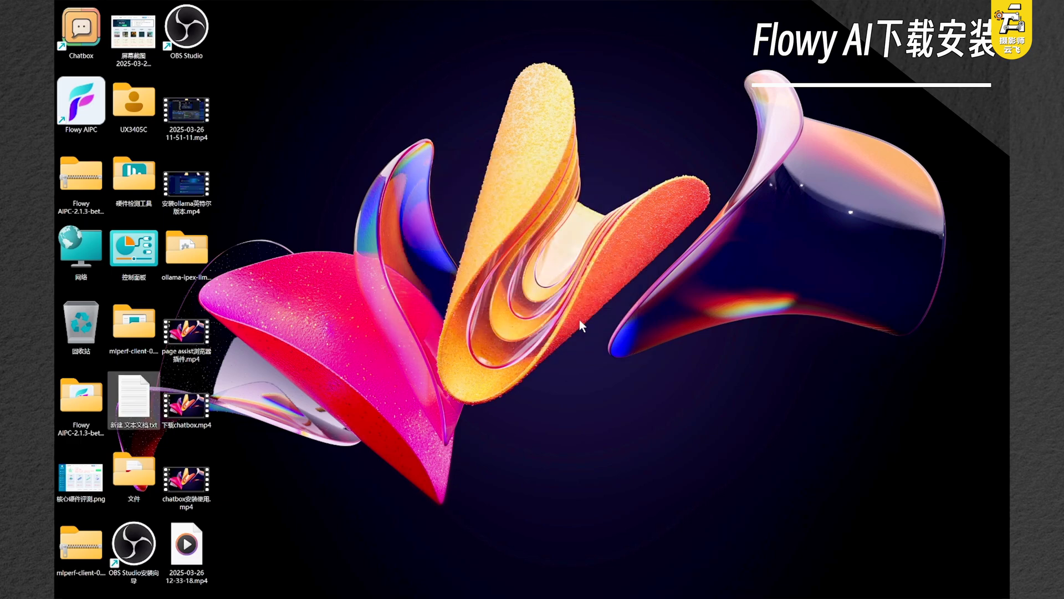